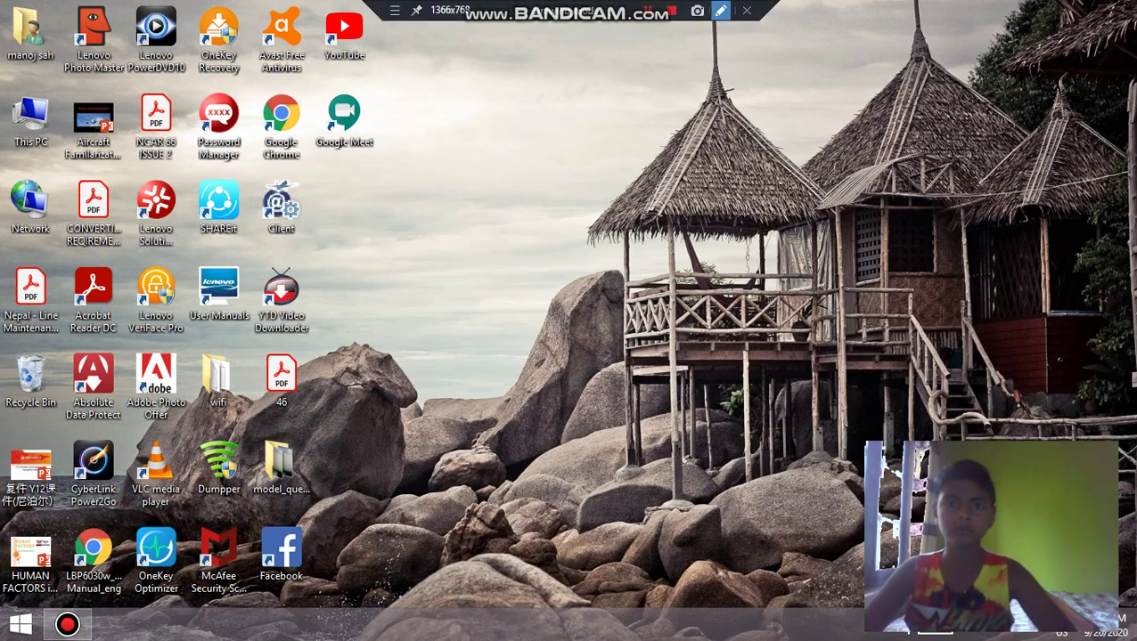
Launch Google Chrome from the desktop shortcut to a fresh New Tab page.
{"action": "left_click", "coordinate": [719, 10]}
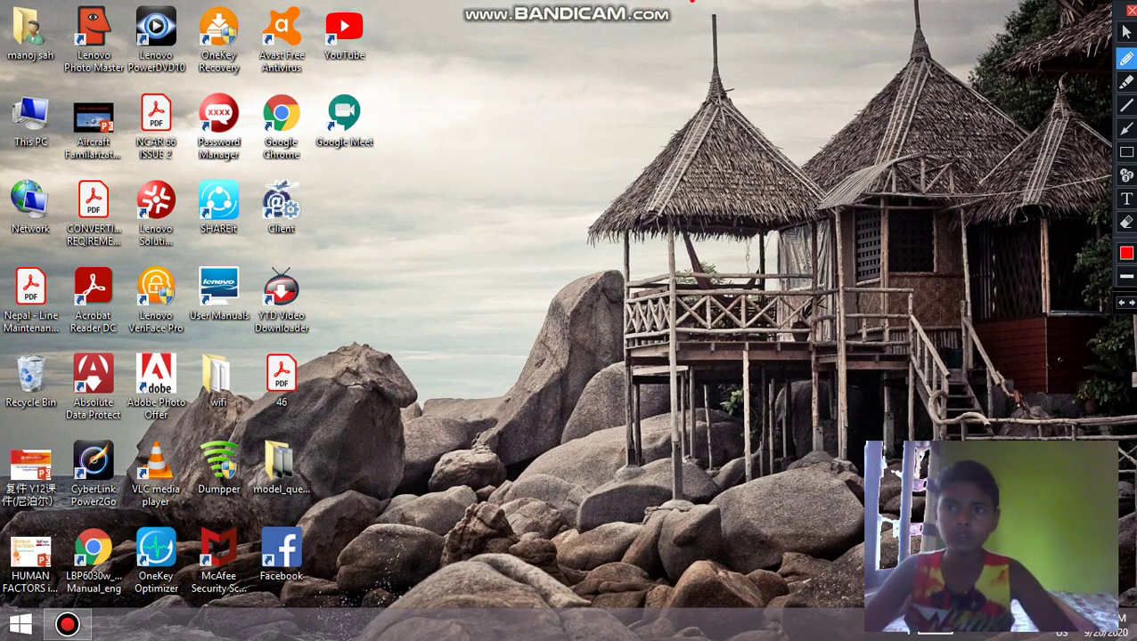
{"action": "left_click", "coordinate": [1131, 10]}
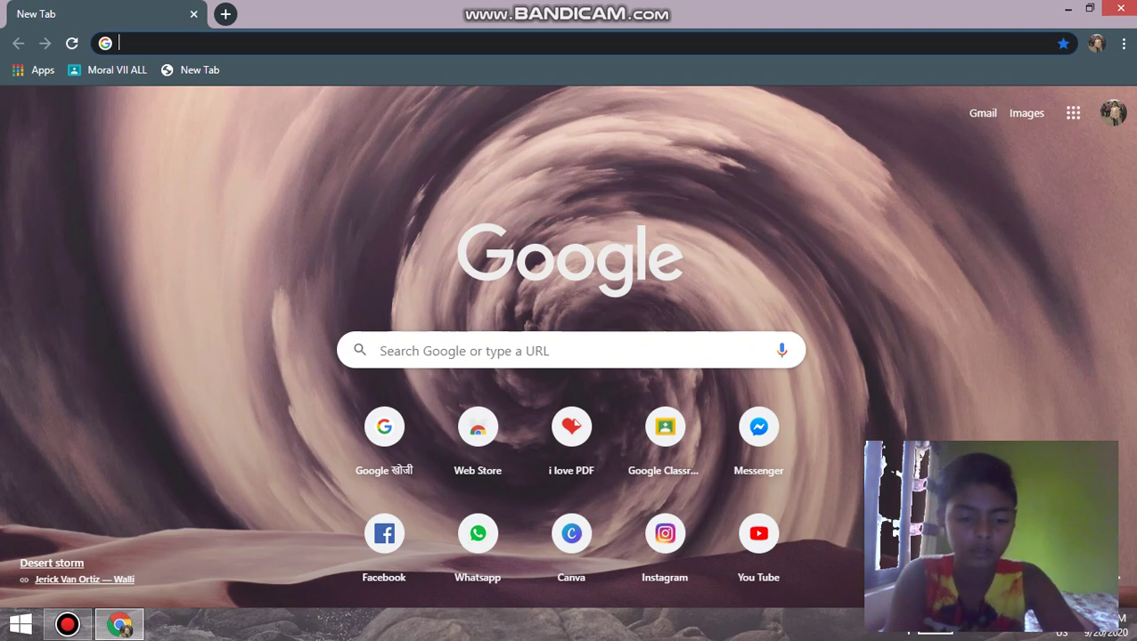
Search Google for 'gold subscribe button' via the 'golden subscribe' autocomplete suggestion.
{"action": "type", "text": "gol"}
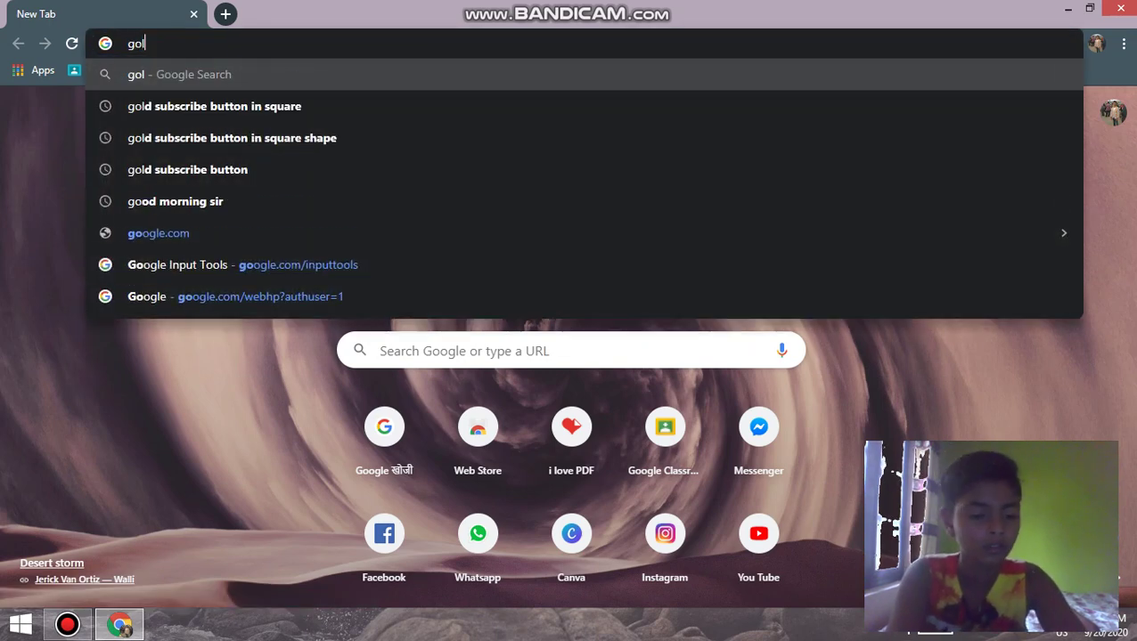
{"action": "type", "text": "den  su"}
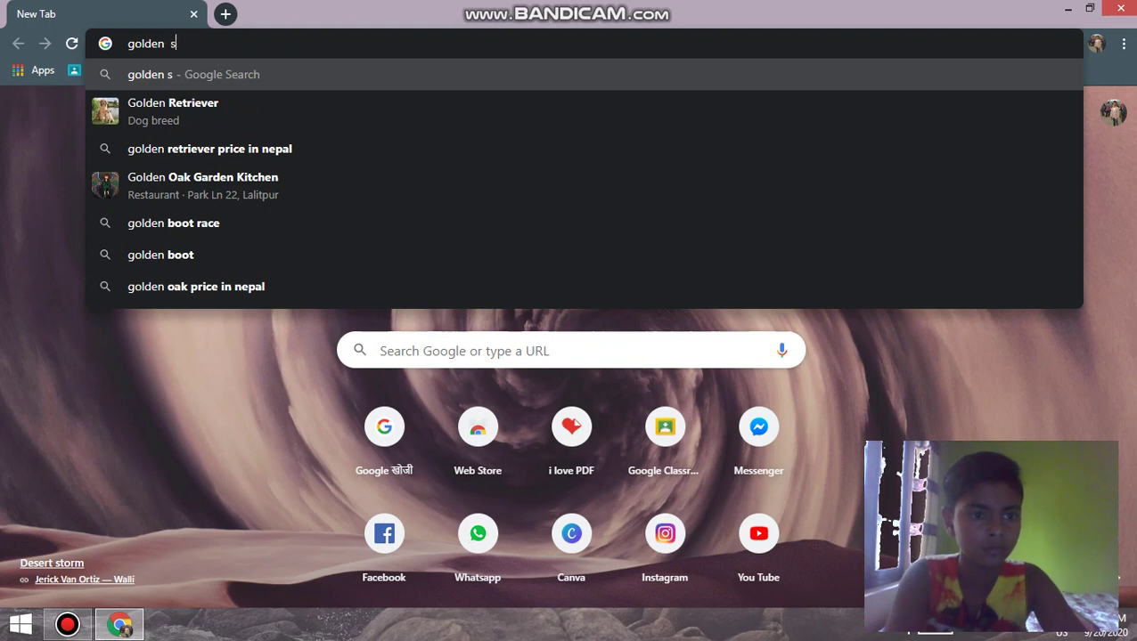
{"action": "type", "text": "b"}
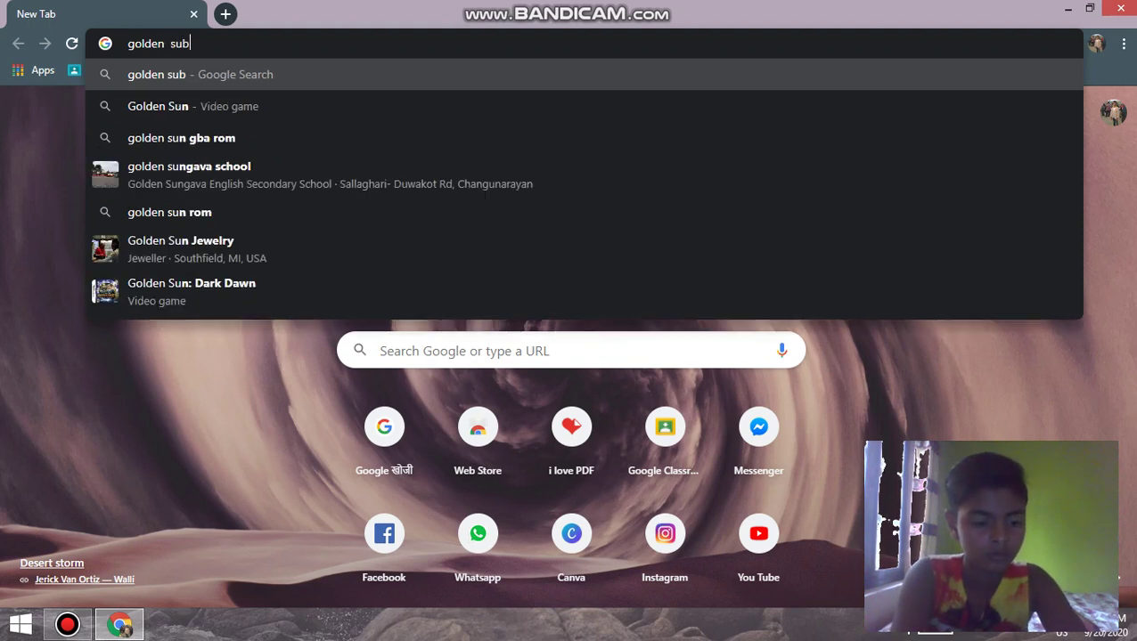
{"action": "type", "text": "scrib"}
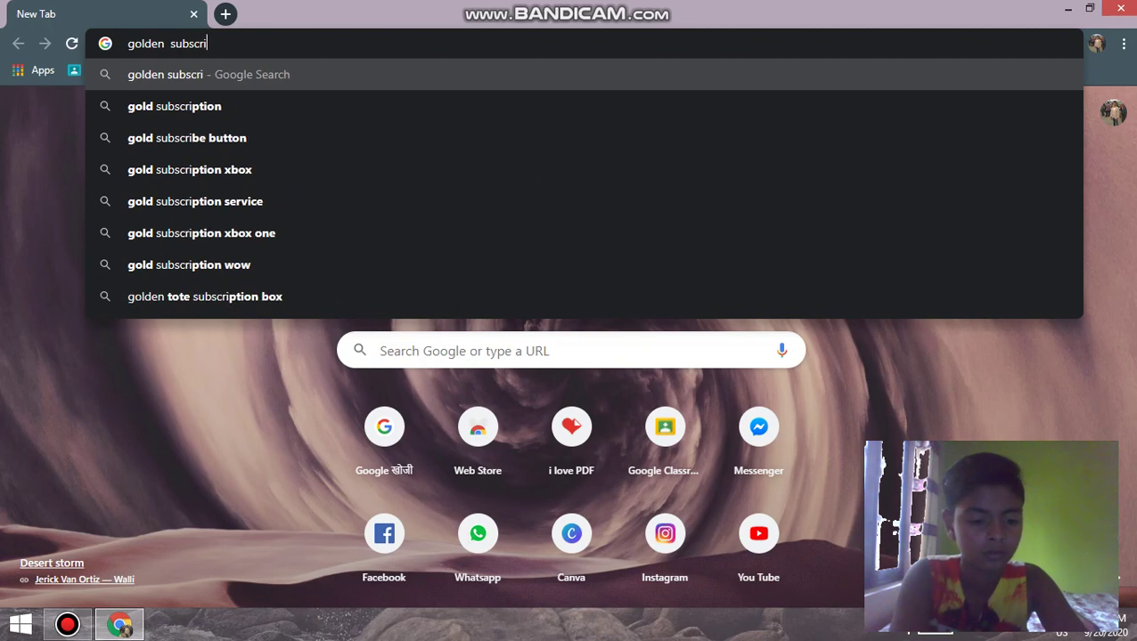
{"action": "type", "text": "e"}
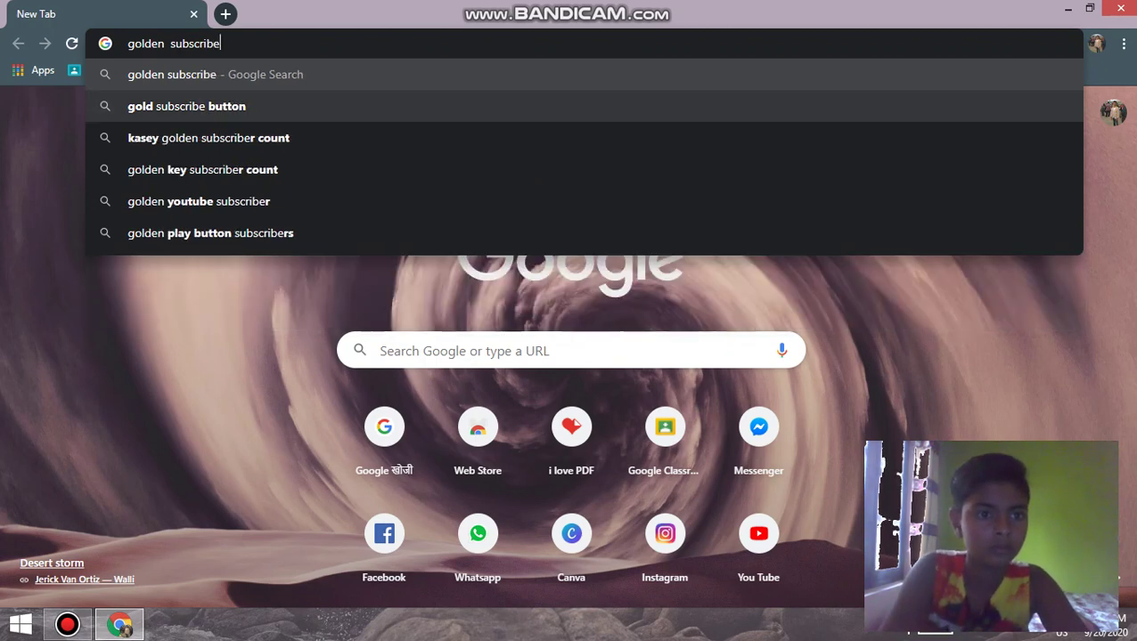
{"action": "left_click", "coordinate": [223, 107]}
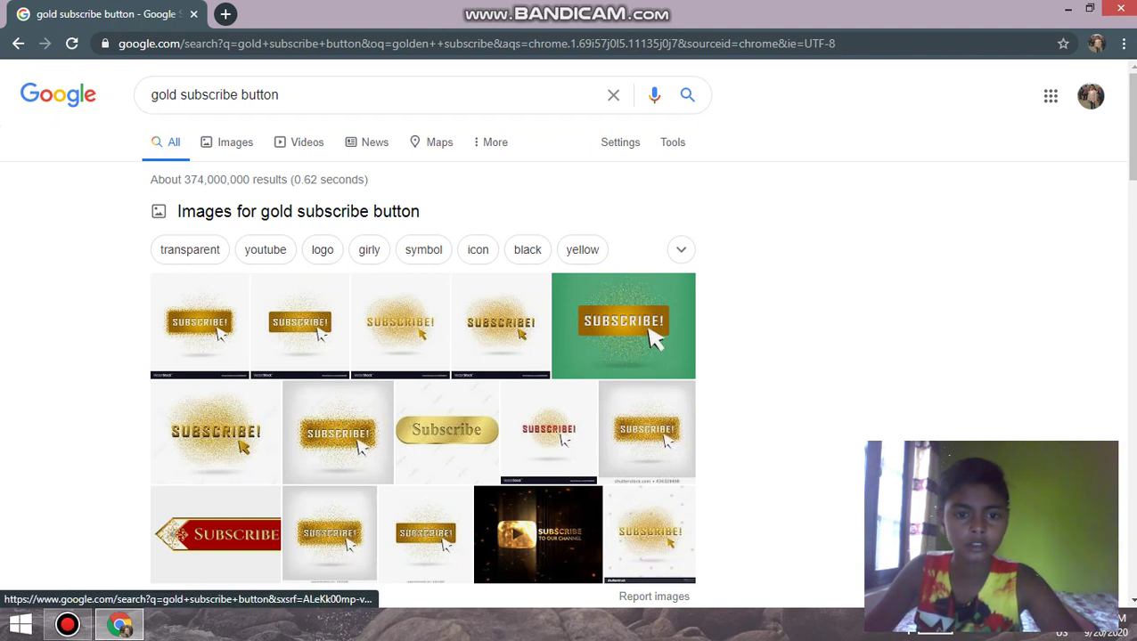
Switch to image results and preview the golden YouTube play-button thumbnail.
{"action": "scroll", "coordinate": [423, 427], "scroll_direction": "down", "scroll_amount": 1}
{"action": "scroll", "coordinate": [423, 357], "scroll_direction": "up", "scroll_amount": 1}
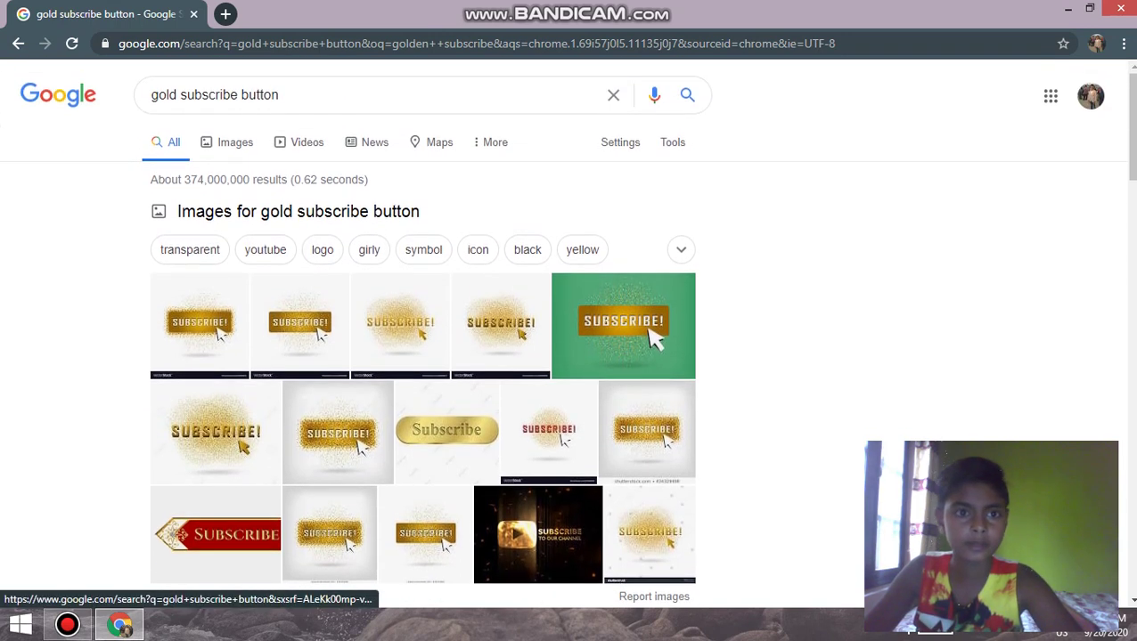
{"action": "left_click", "coordinate": [423, 356]}
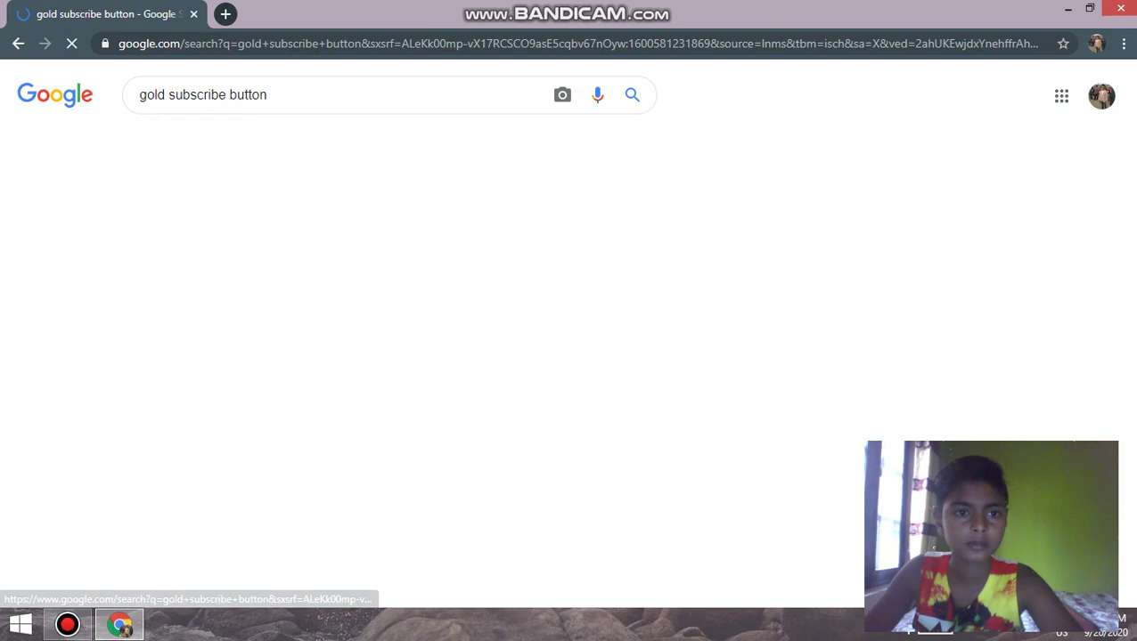
{"action": "scroll", "coordinate": [601, 178], "scroll_direction": "down", "scroll_amount": 3}
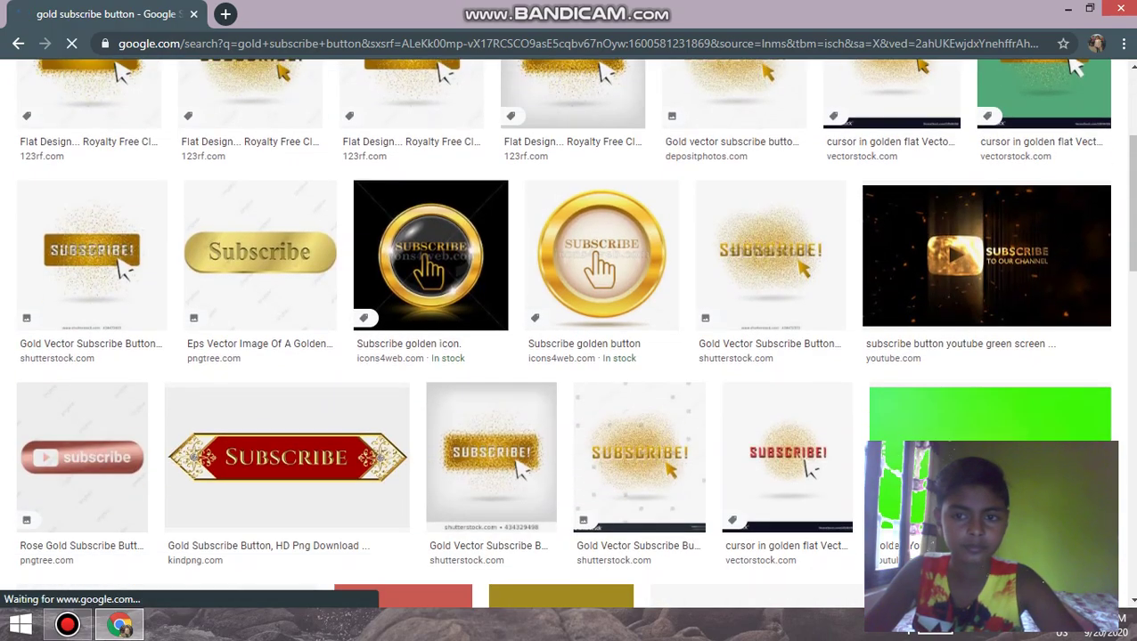
{"action": "scroll", "coordinate": [602, 178], "scroll_direction": "down", "scroll_amount": 1}
{"action": "scroll", "coordinate": [601, 178], "scroll_direction": "down", "scroll_amount": 2}
{"action": "scroll", "coordinate": [601, 178], "scroll_direction": "down", "scroll_amount": 2}
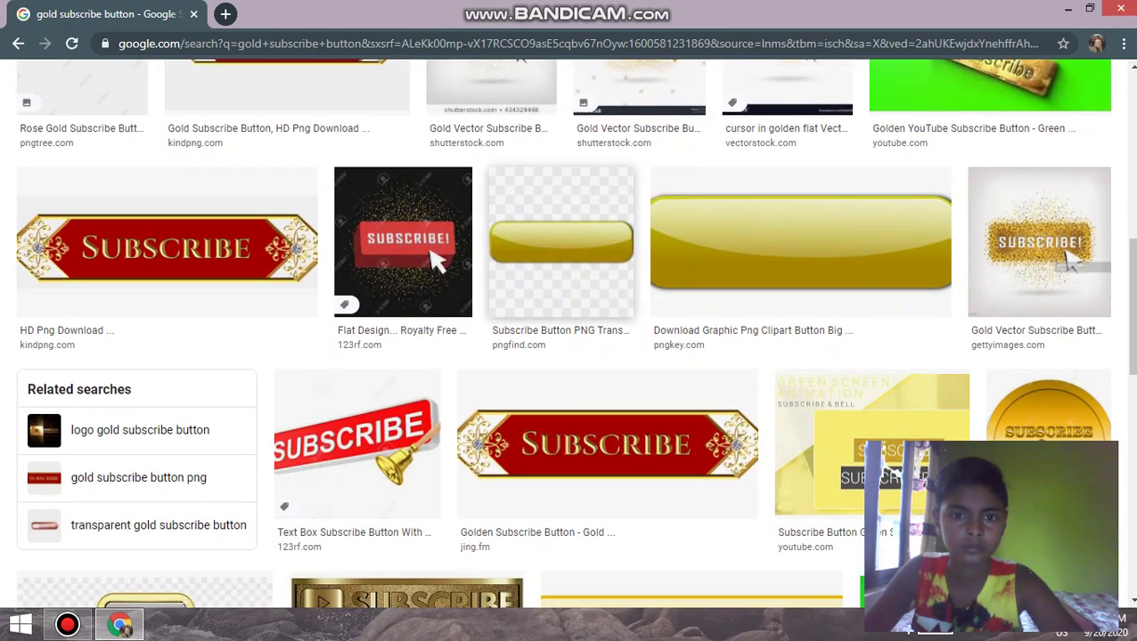
{"action": "scroll", "coordinate": [601, 178], "scroll_direction": "down", "scroll_amount": 2}
{"action": "scroll", "coordinate": [652, 70], "scroll_direction": "down", "scroll_amount": 1}
{"action": "scroll", "coordinate": [651, 69], "scroll_direction": "down", "scroll_amount": 1}
{"action": "scroll", "coordinate": [651, 70], "scroll_direction": "down", "scroll_amount": 2}
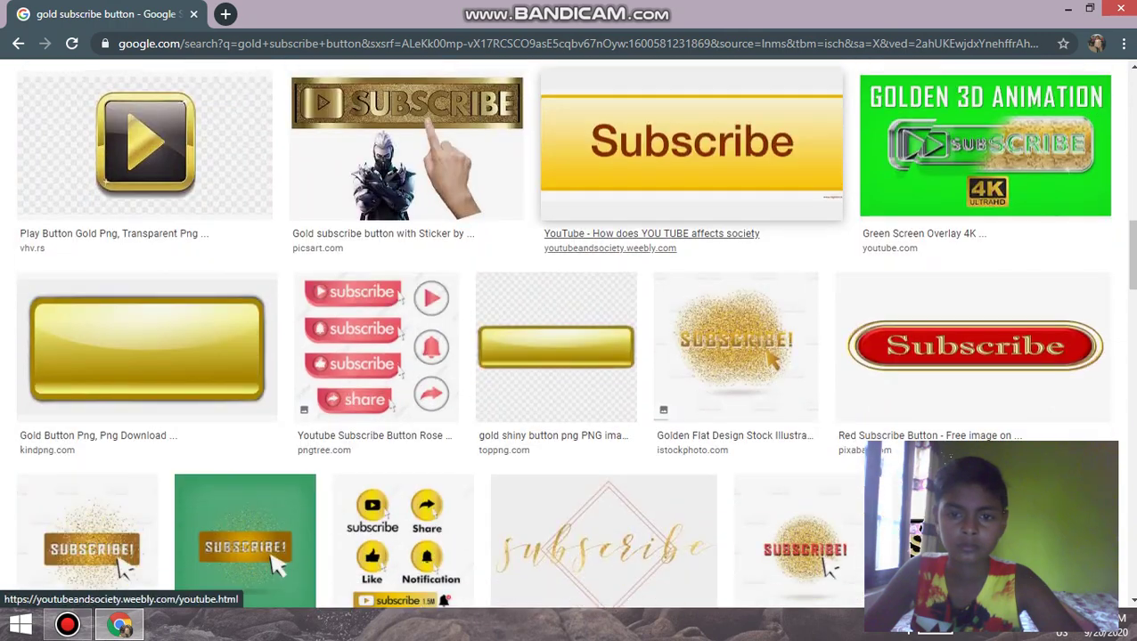
{"action": "scroll", "coordinate": [652, 69], "scroll_direction": "down", "scroll_amount": 2}
{"action": "scroll", "coordinate": [472, 317], "scroll_direction": "down", "scroll_amount": 1}
{"action": "scroll", "coordinate": [472, 316], "scroll_direction": "down", "scroll_amount": 1}
{"action": "scroll", "coordinate": [472, 317], "scroll_direction": "down", "scroll_amount": 1}
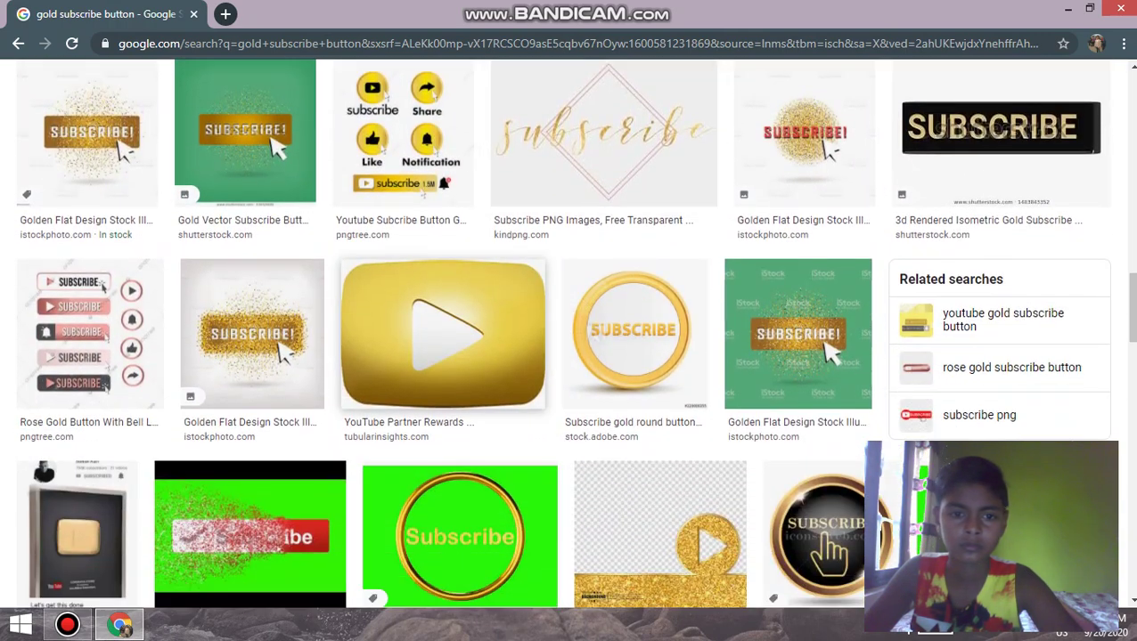
{"action": "left_click", "coordinate": [472, 316]}
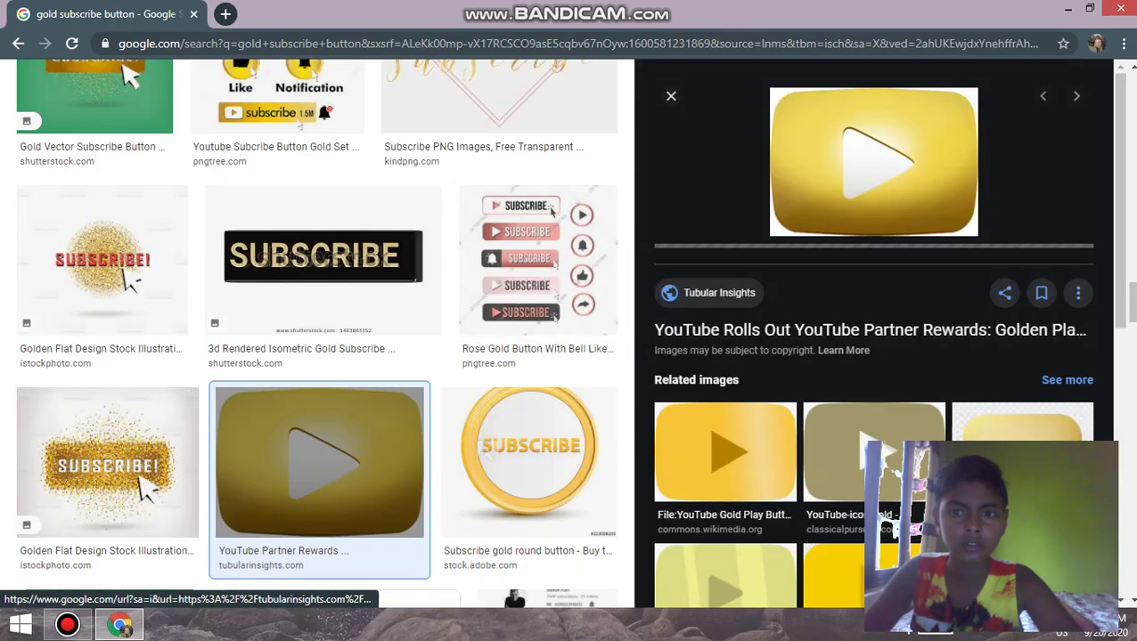
Save the previewed image as youtube-gold-play-button.jpg and minimise to the desktop.
{"action": "right_click", "coordinate": [816, 140]}
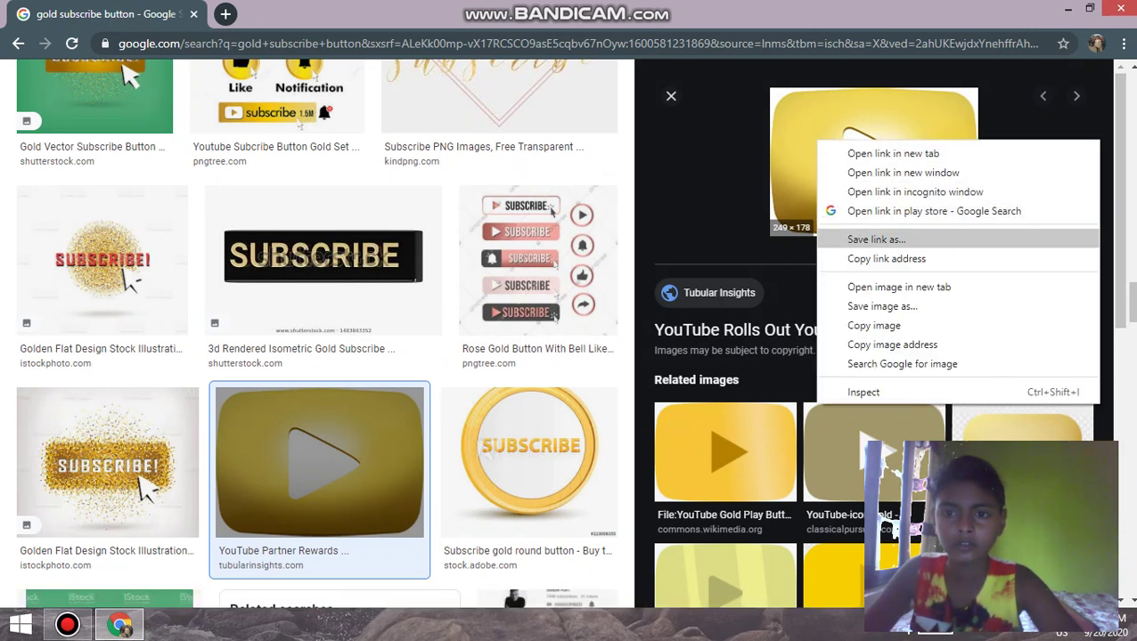
{"action": "key", "text": "Down"}
{"action": "key", "text": "Down"}
{"action": "key", "text": "Down"}
{"action": "key", "text": "Return"}
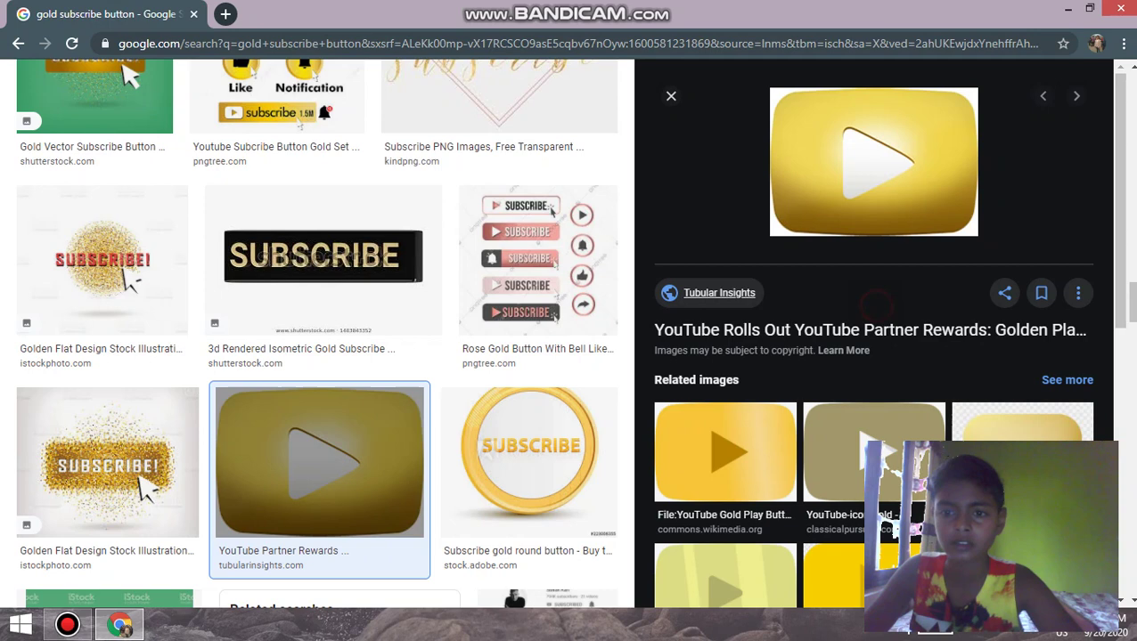
{"action": "left_click", "coordinate": [424, 373]}
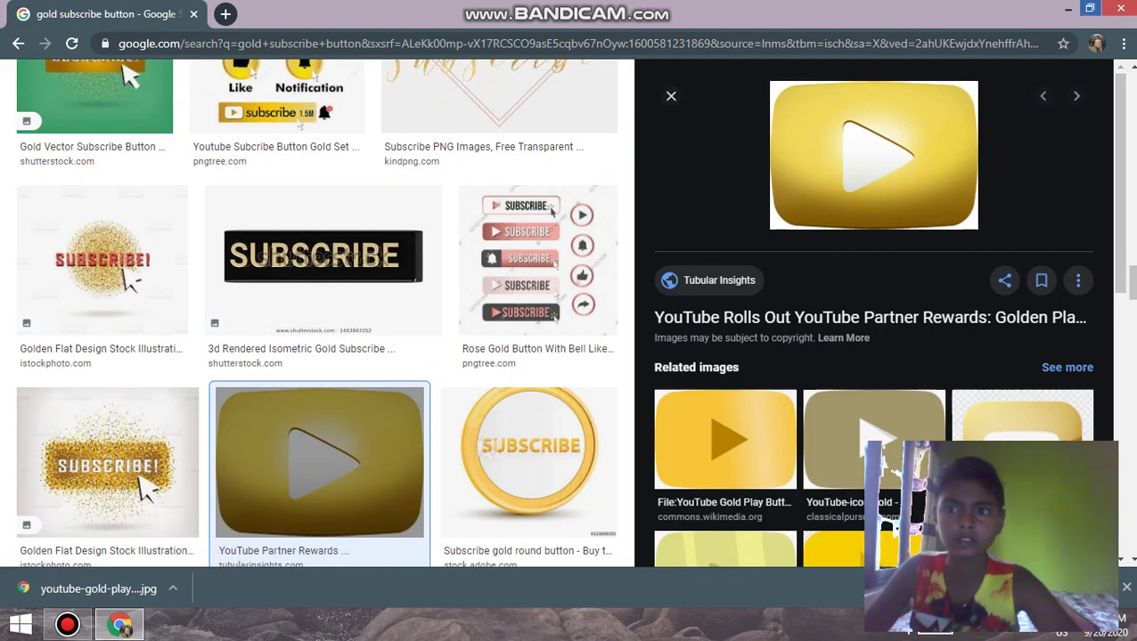
{"action": "key", "text": "super+d"}
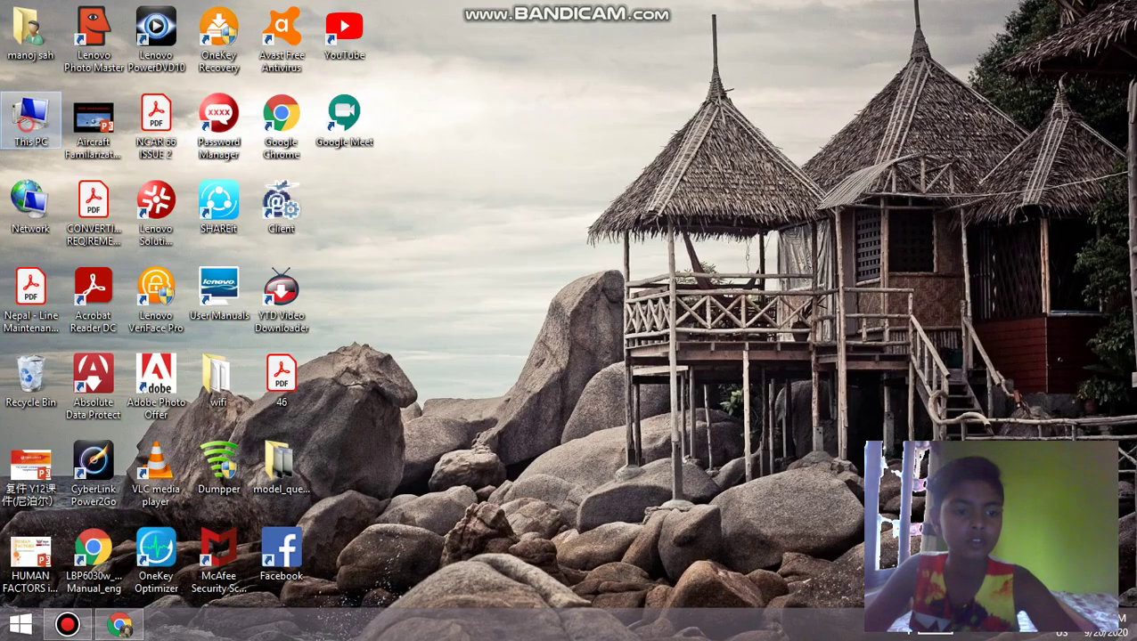
Check Downloads in File Explorer for youtube-gold-play-button, then close Explorer and Chrome.
{"action": "double_click", "coordinate": [29, 120]}
{"action": "left_click", "coordinate": [613, 347]}
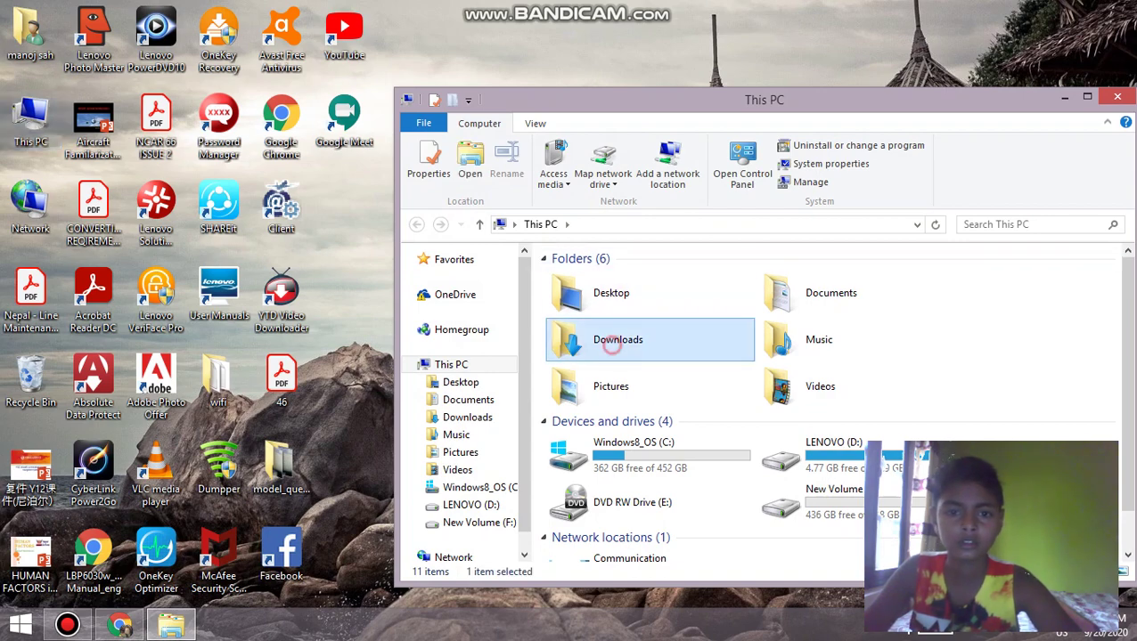
{"action": "double_click", "coordinate": [613, 348]}
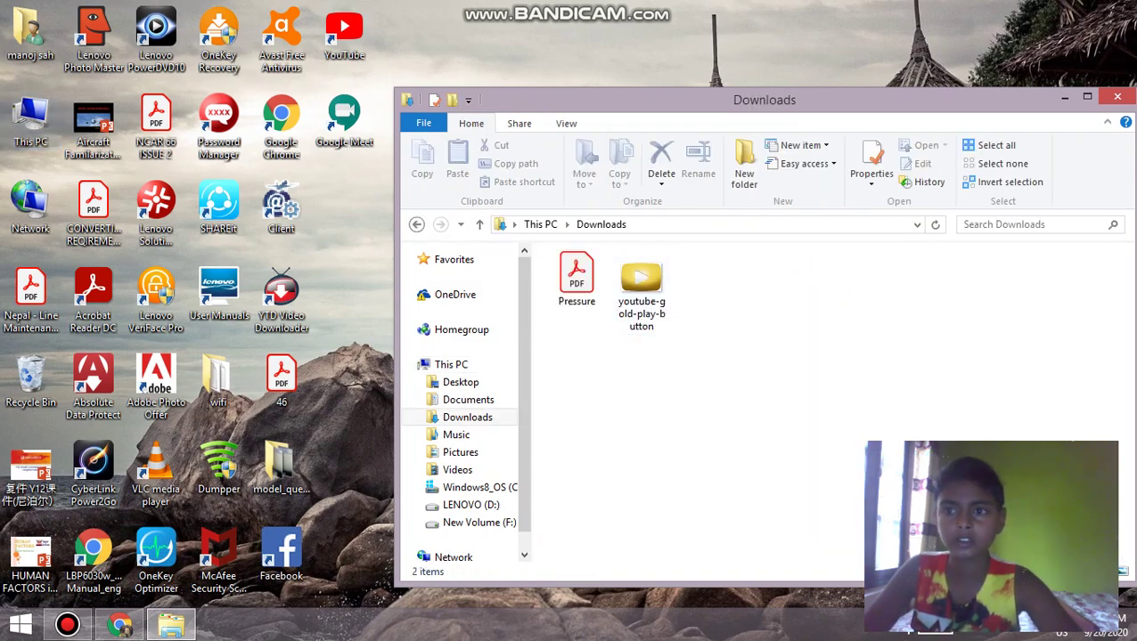
{"action": "key", "text": "alt+F4"}
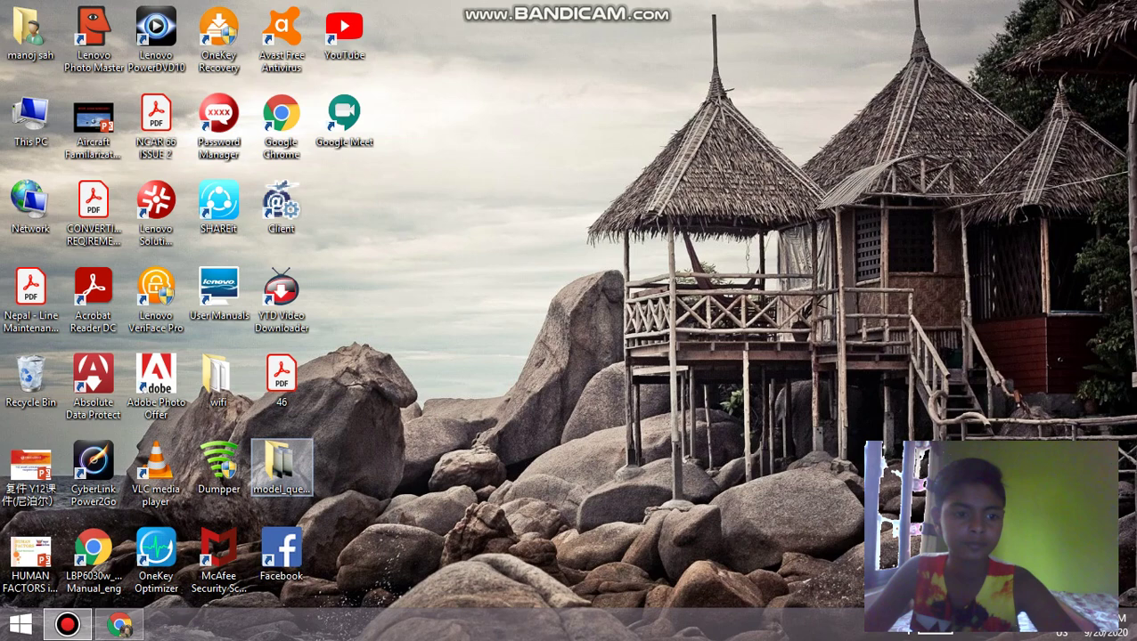
{"action": "right_click", "coordinate": [121, 626]}
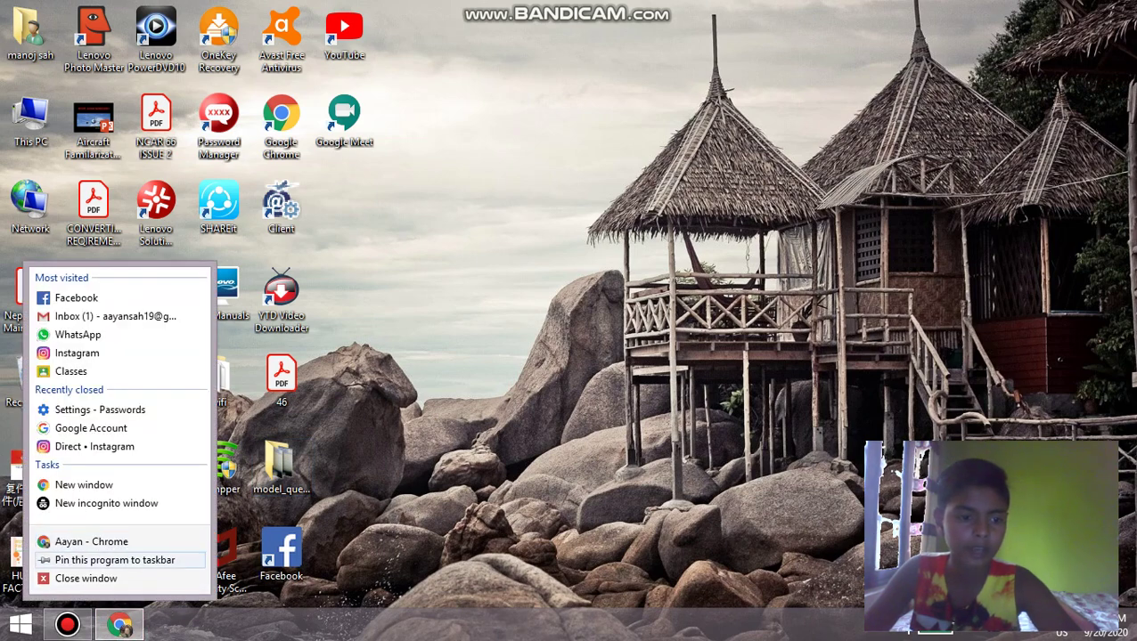
{"action": "left_click", "coordinate": [76, 579]}
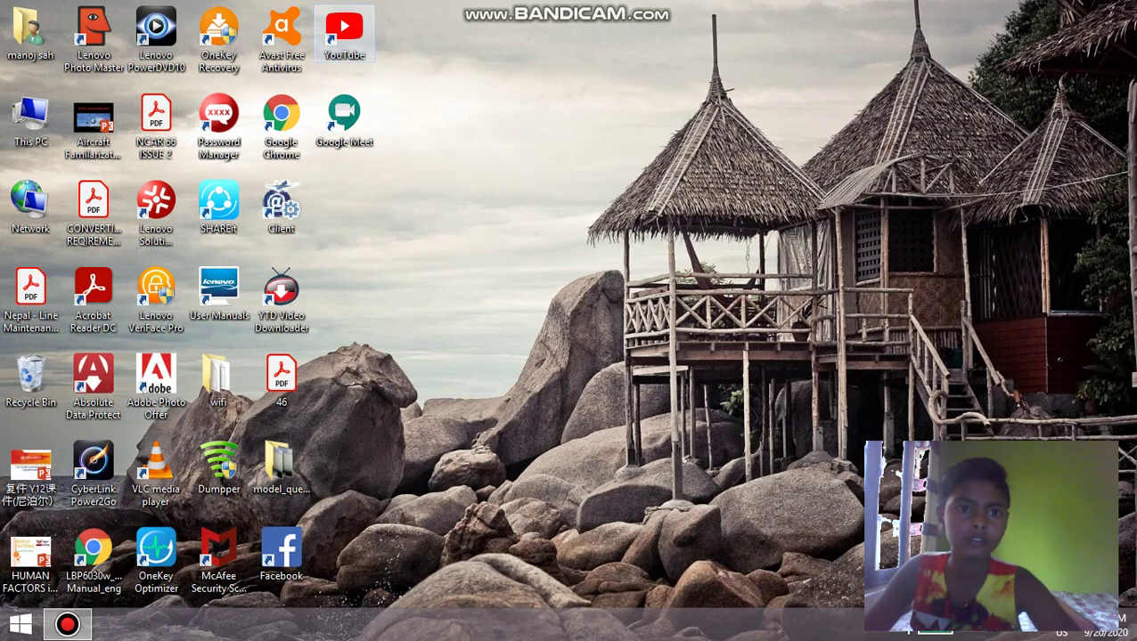
Launch YouTube from the desktop shortcut and open the Tech Lover channel's YouTube Studio.
{"action": "left_click", "coordinate": [365, 30]}
{"action": "double_click", "coordinate": [344, 31]}
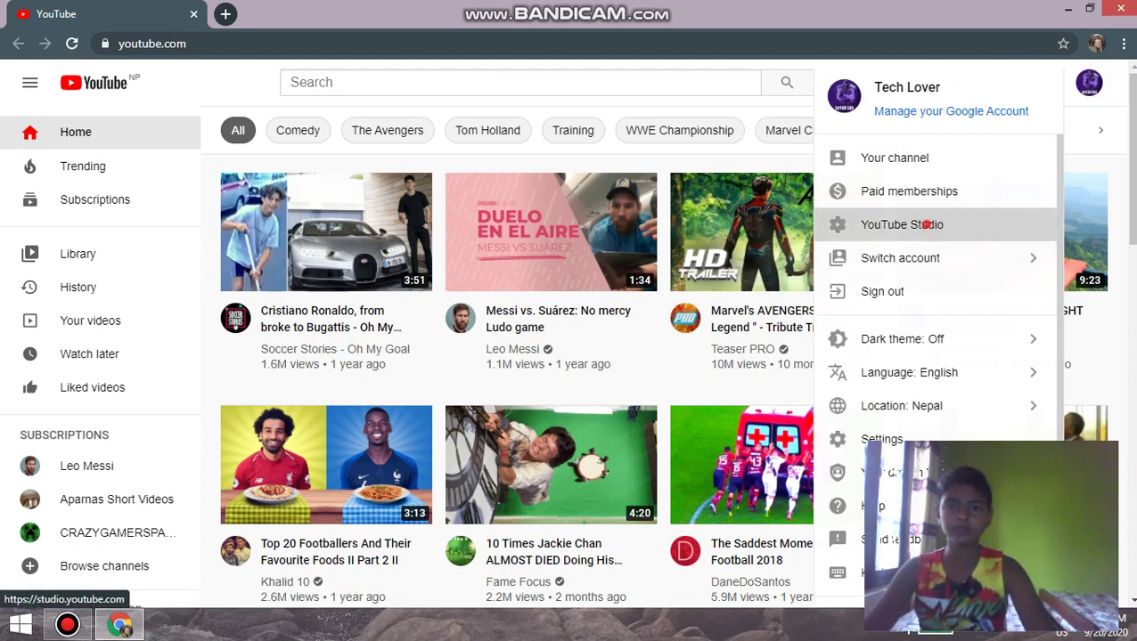
{"action": "left_click", "coordinate": [924, 225]}
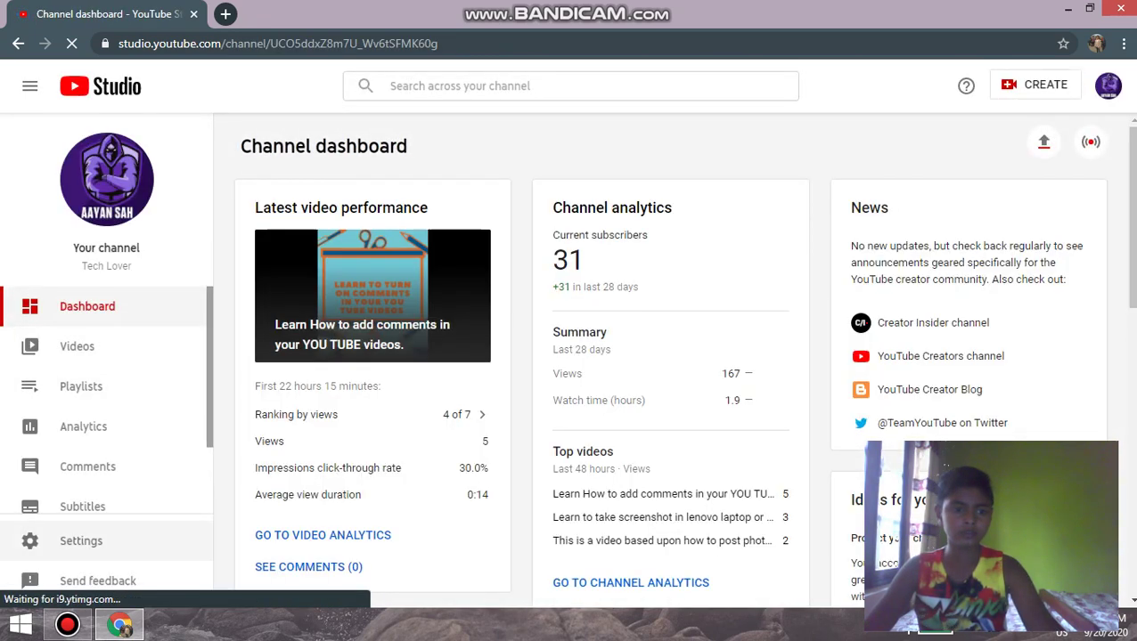
Open Settings > Channel > Branding to reach the video watermark options.
{"action": "left_click", "coordinate": [81, 541]}
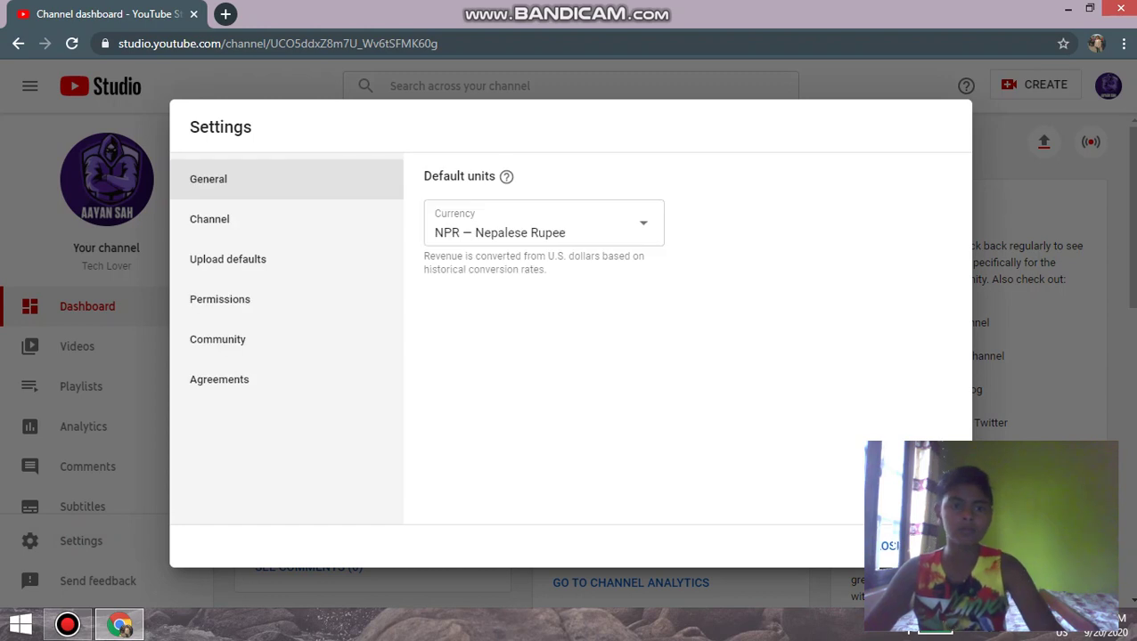
{"action": "left_click", "coordinate": [235, 222]}
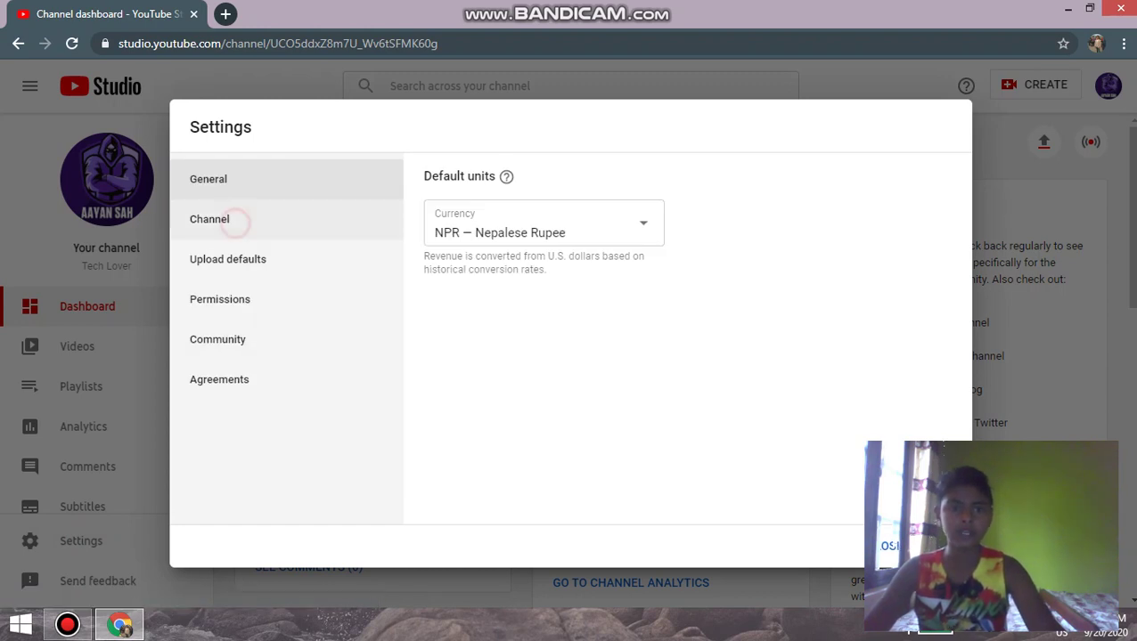
{"action": "left_click", "coordinate": [666, 186]}
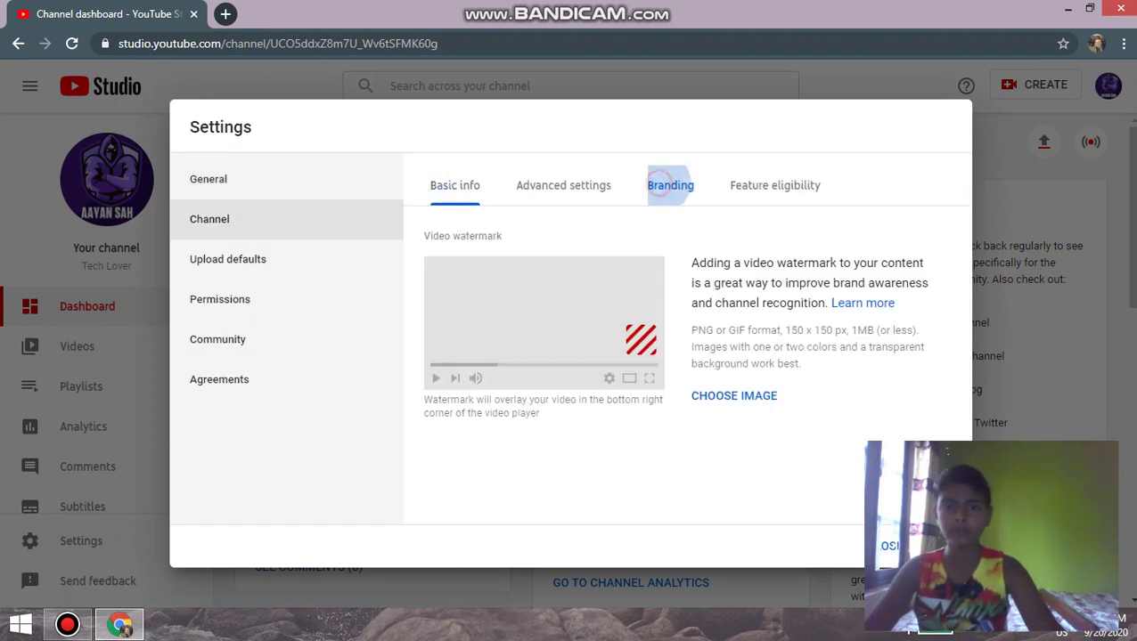
Upload youtube-gold-play-button as the watermark, hit the aspect-ratio error, and minimise Chrome.
{"action": "left_click", "coordinate": [716, 397]}
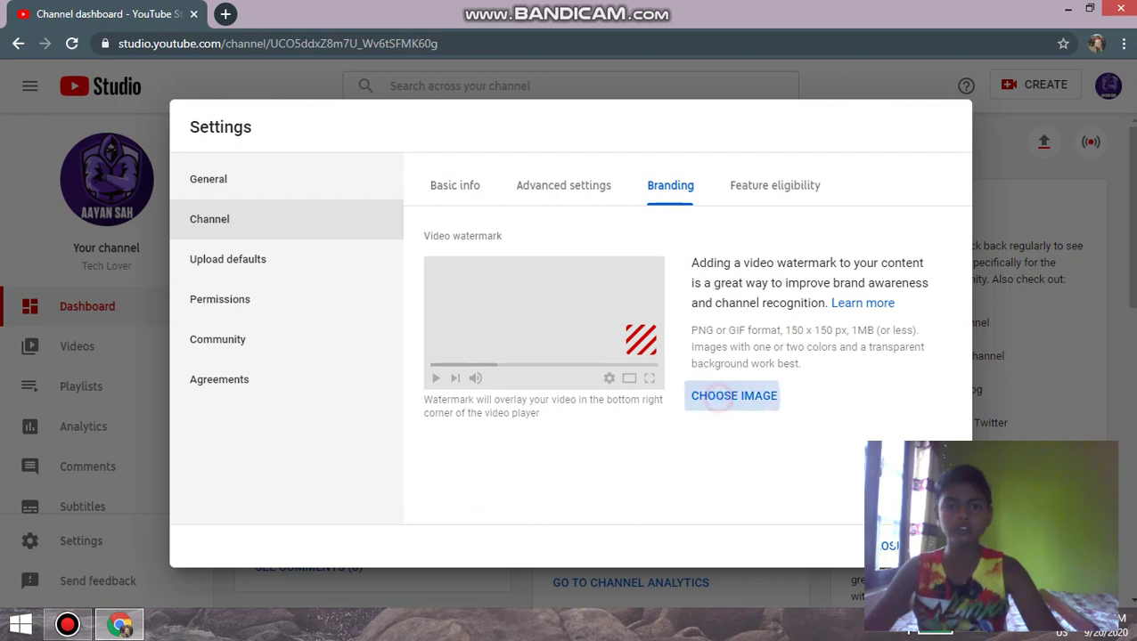
{"action": "left_click", "coordinate": [189, 133]}
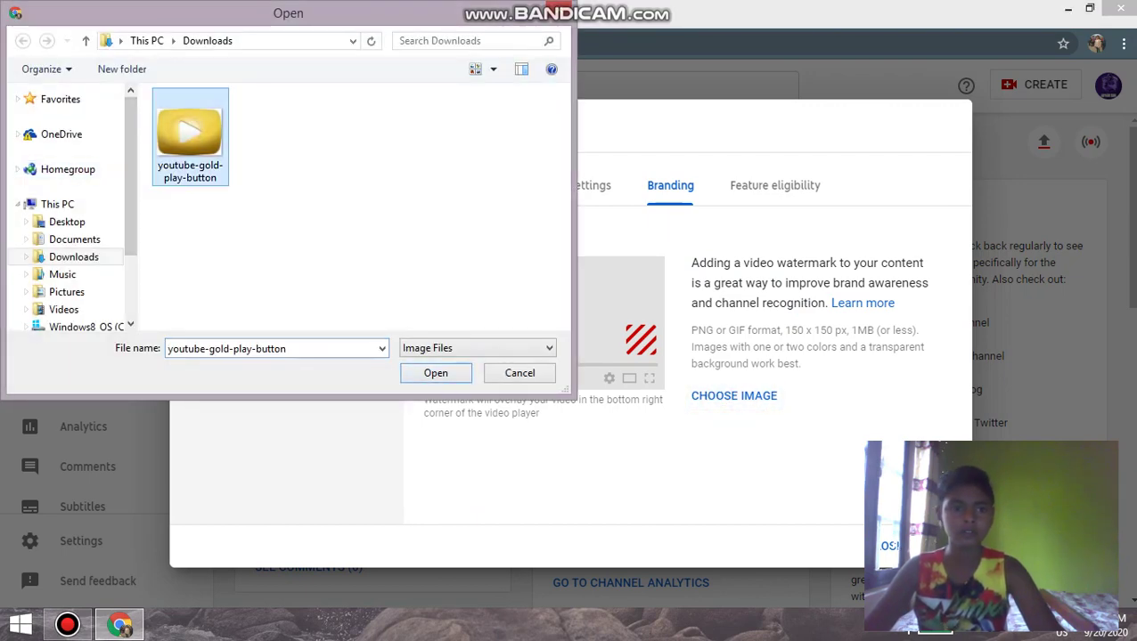
{"action": "left_click", "coordinate": [436, 373]}
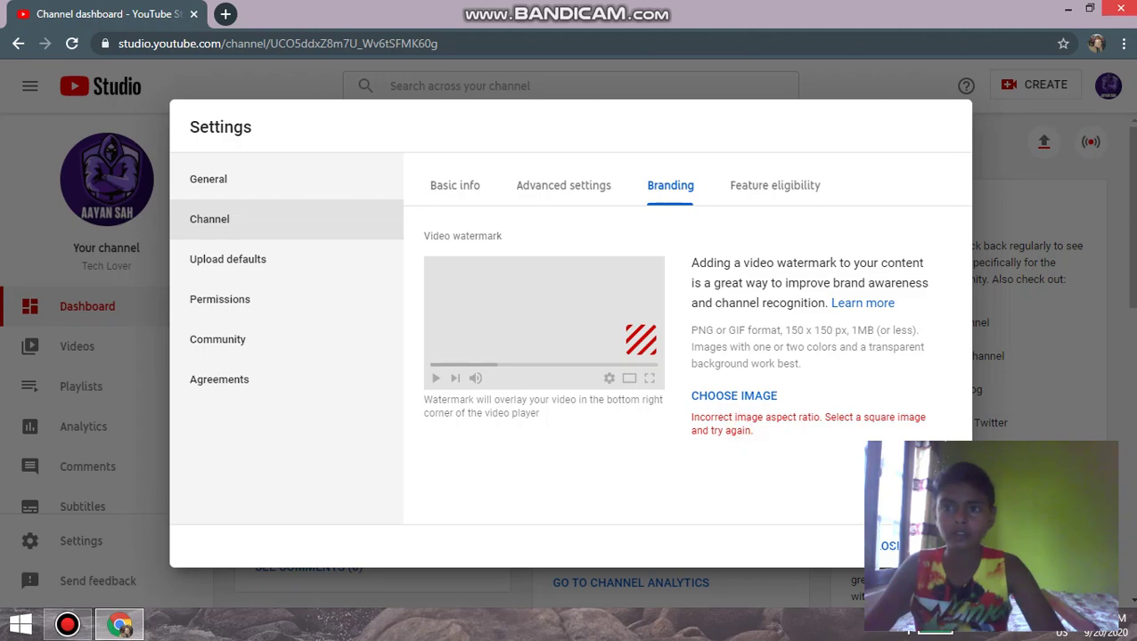
{"action": "left_click", "coordinate": [1068, 9]}
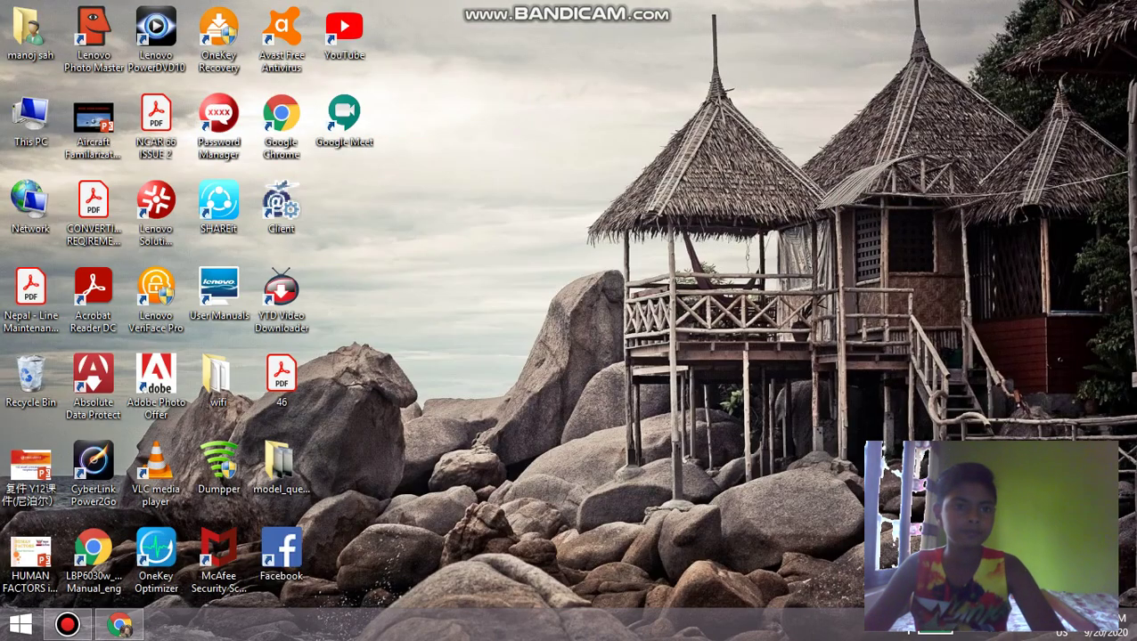
Open a new Chrome window and search for 'gold subscribe button'.
{"action": "double_click", "coordinate": [281, 124]}
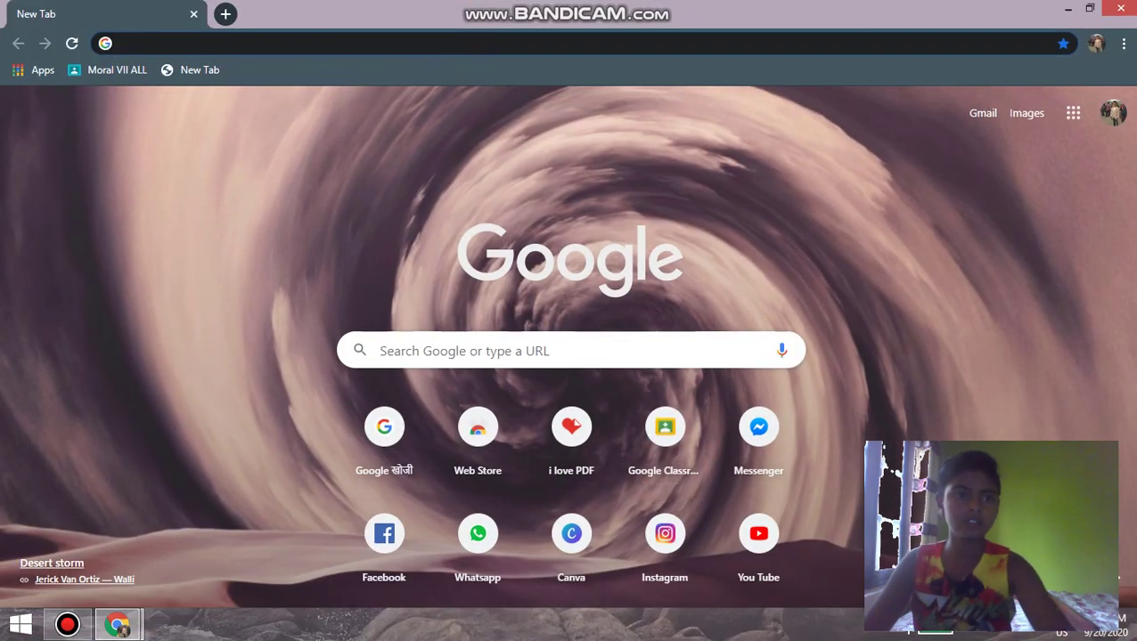
{"action": "key", "text": "ctrl+l"}
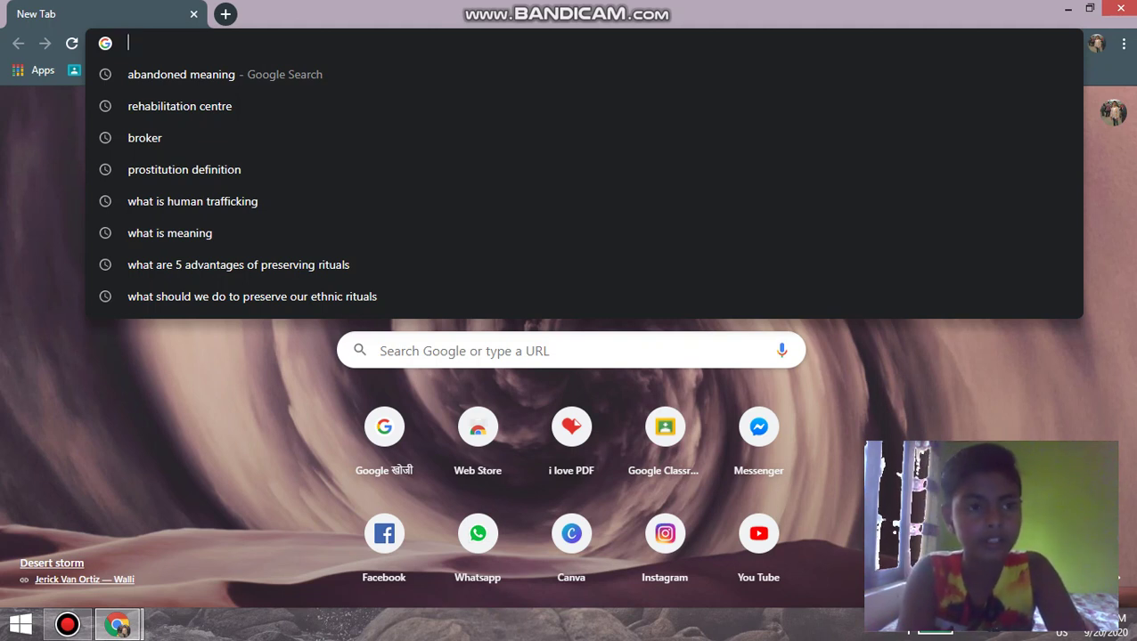
{"action": "type", "text": "go"}
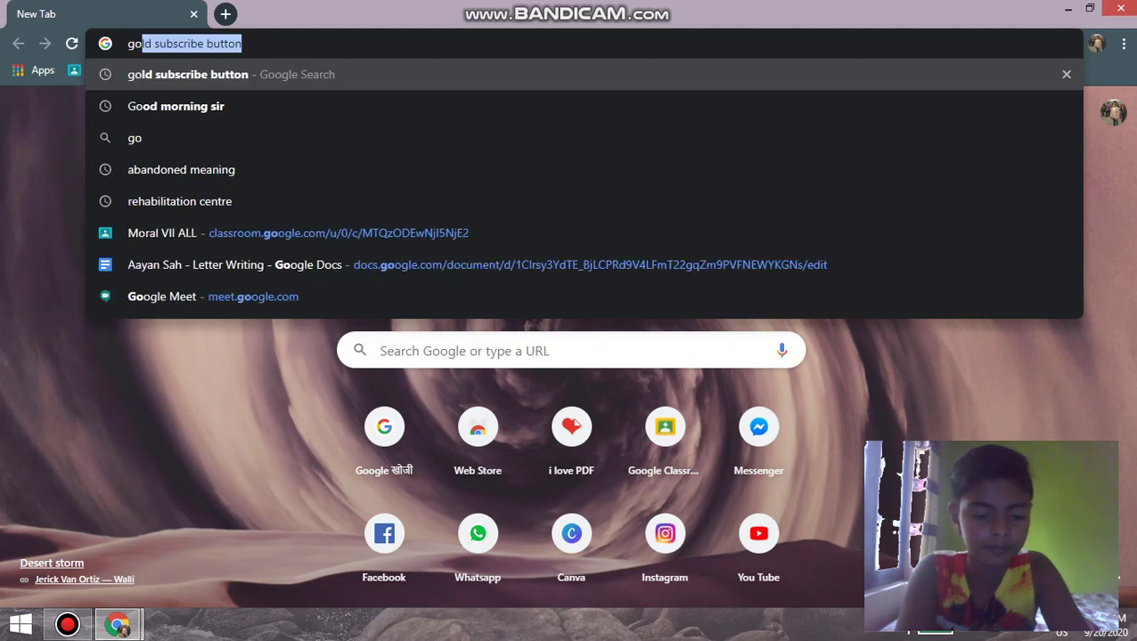
{"action": "type", "text": "lden s"}
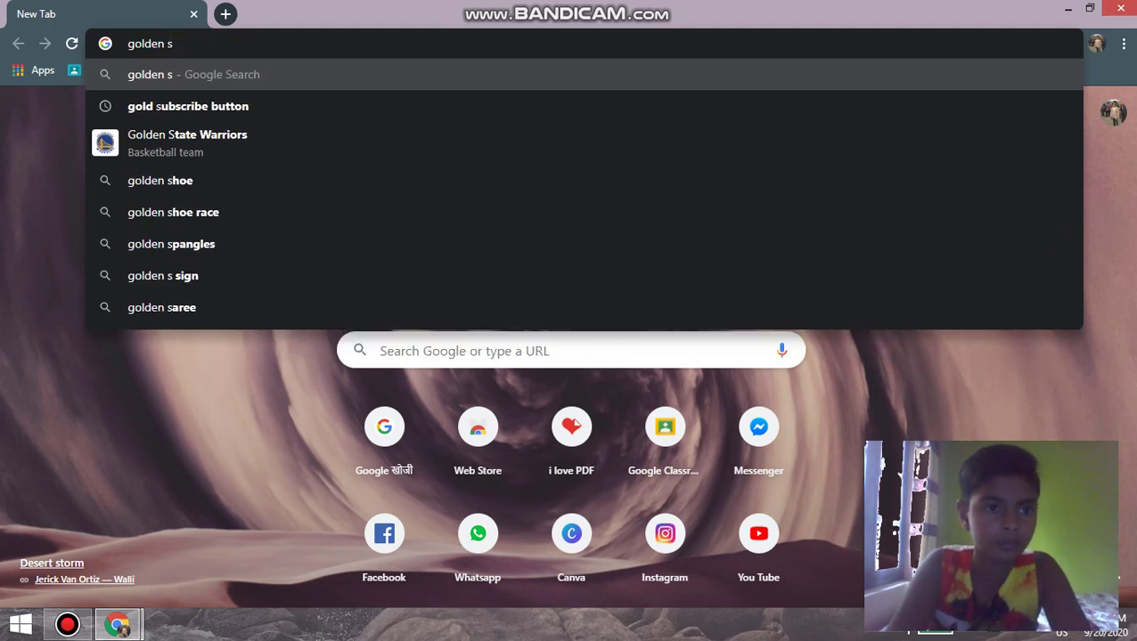
{"action": "left_click", "coordinate": [188, 106]}
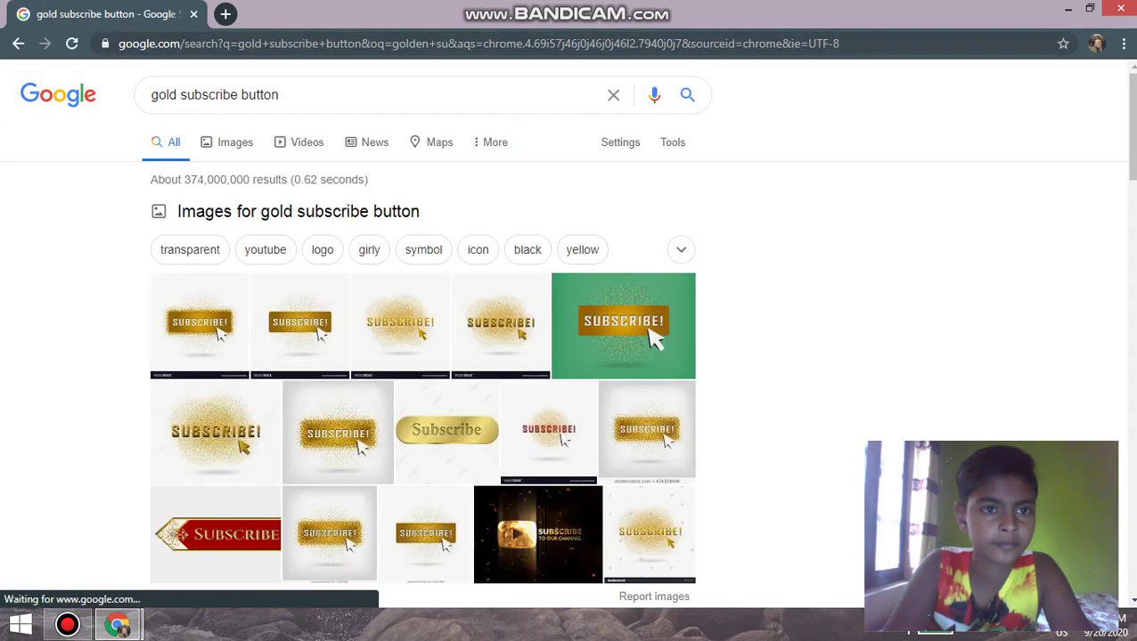
Refine the search to 'gold subscribe button in square shape' and show image results.
{"action": "left_click", "coordinate": [298, 92]}
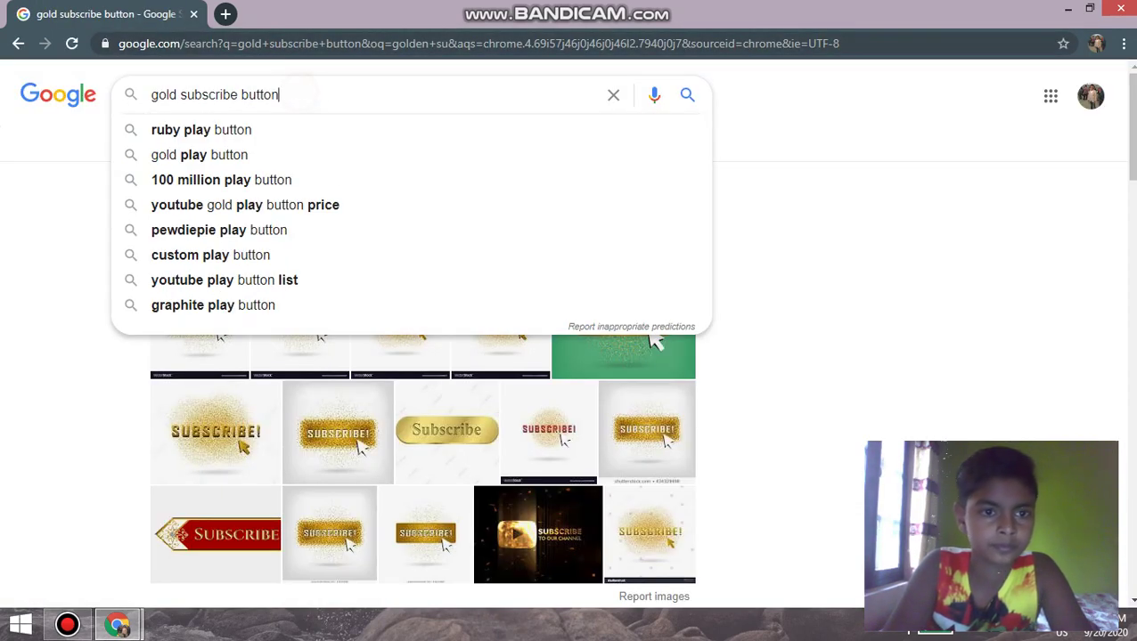
{"action": "type", "text": " in "}
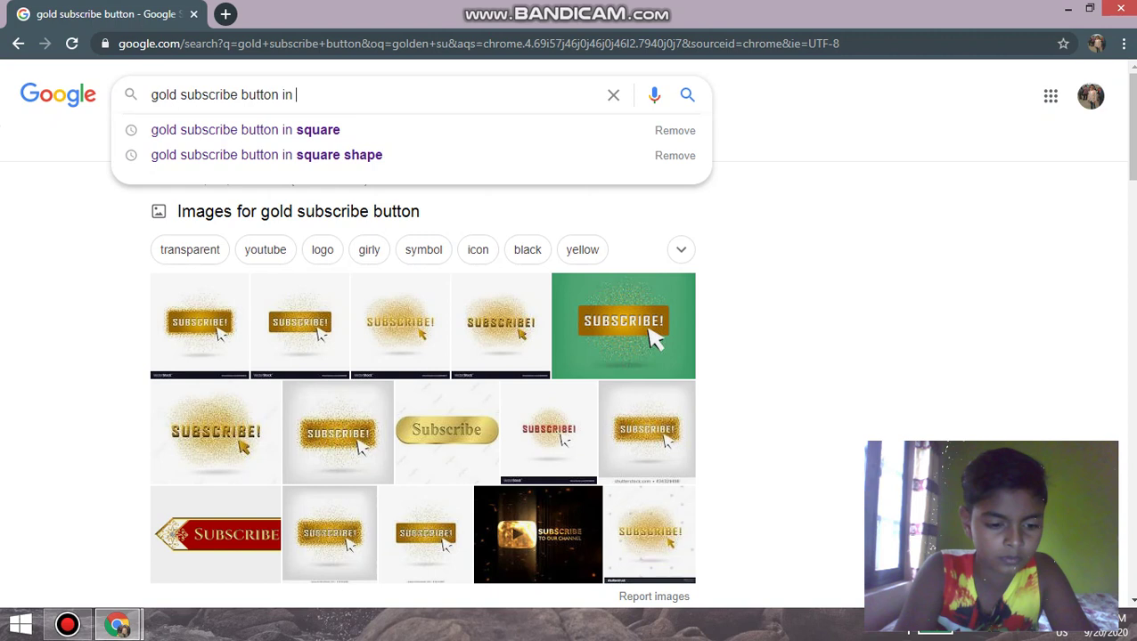
{"action": "type", "text": "s"}
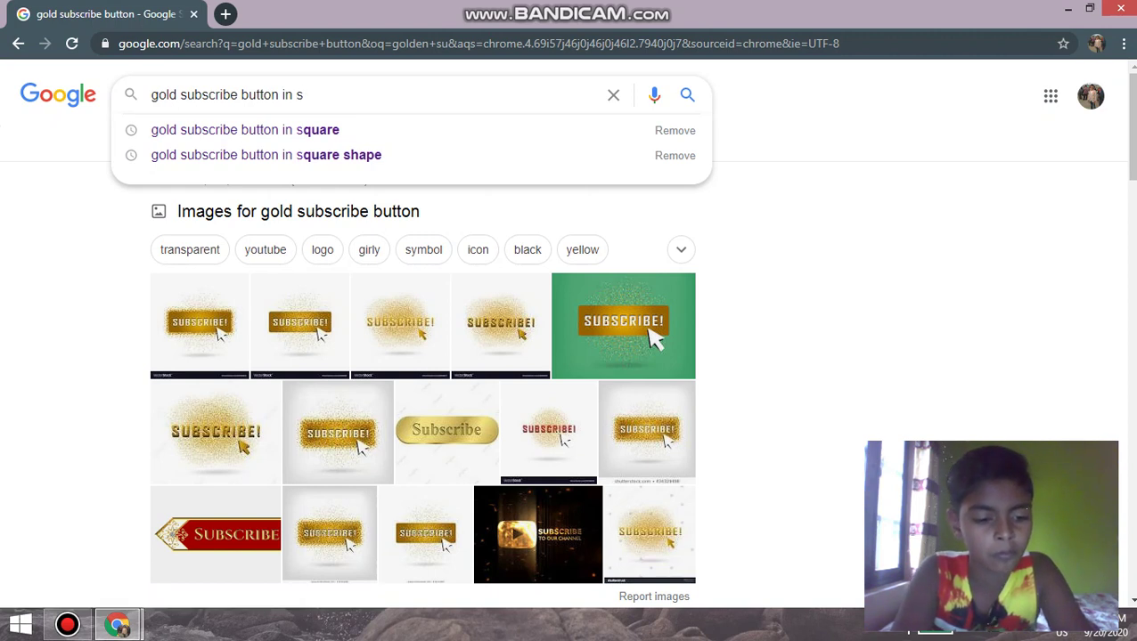
{"action": "type", "text": "quare"}
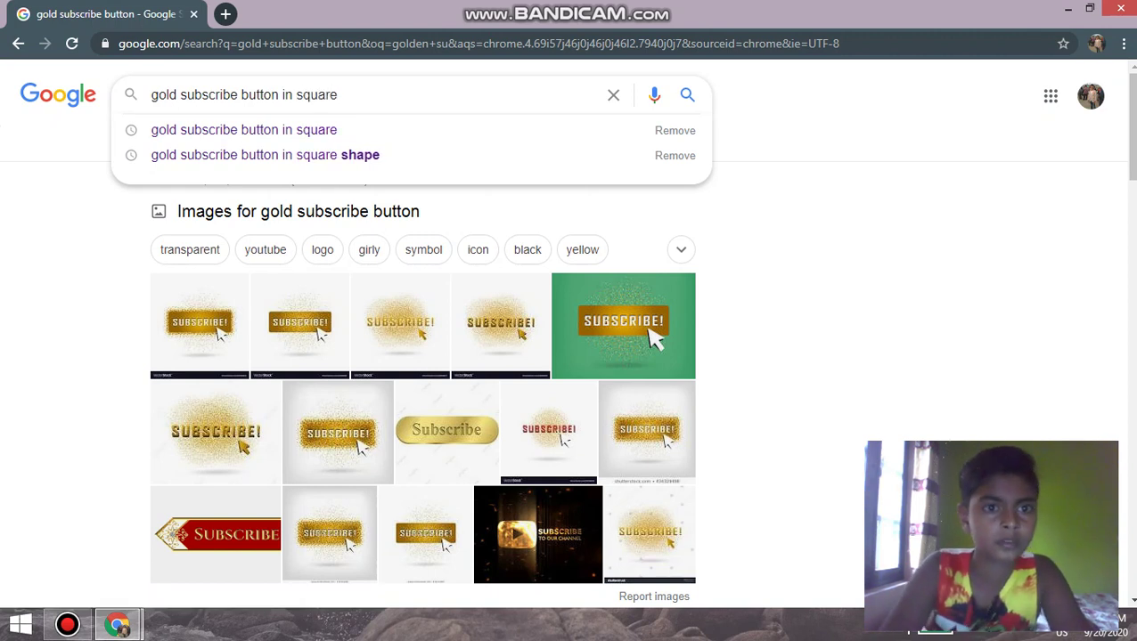
{"action": "left_click", "coordinate": [354, 157]}
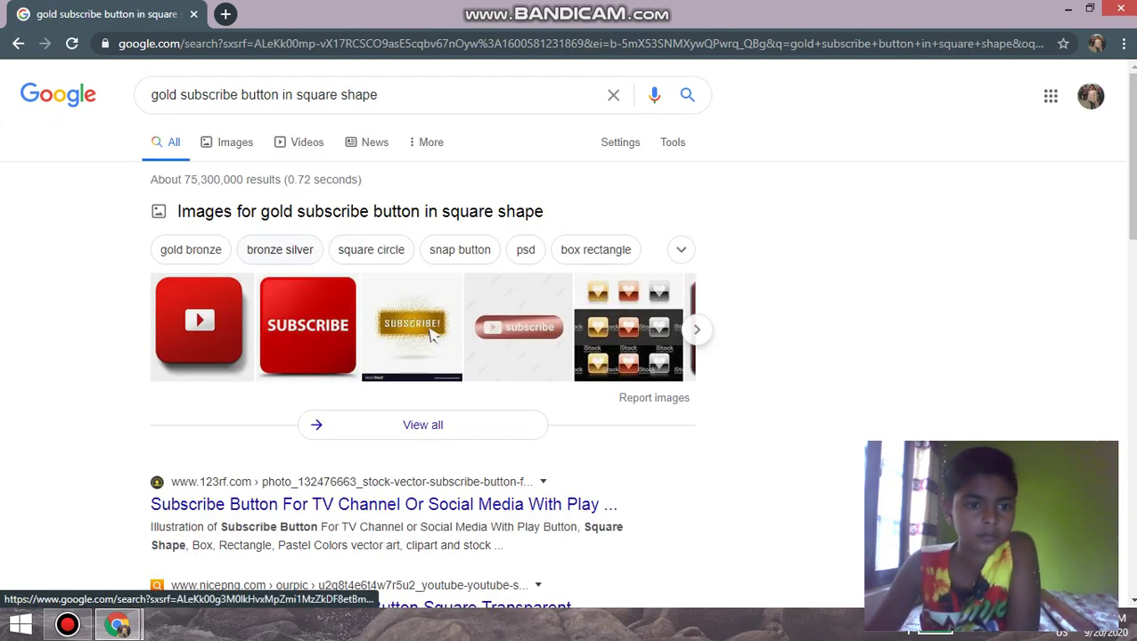
{"action": "left_click", "coordinate": [432, 331]}
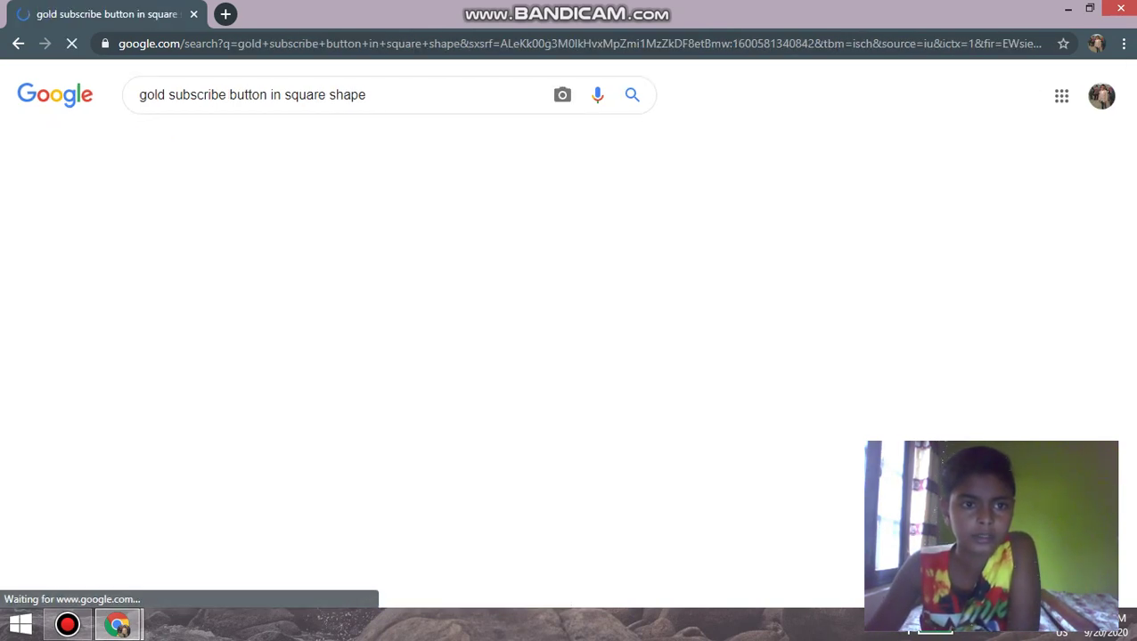
Preview the square red Subscribe button image.
{"action": "left_click", "coordinate": [82, 294]}
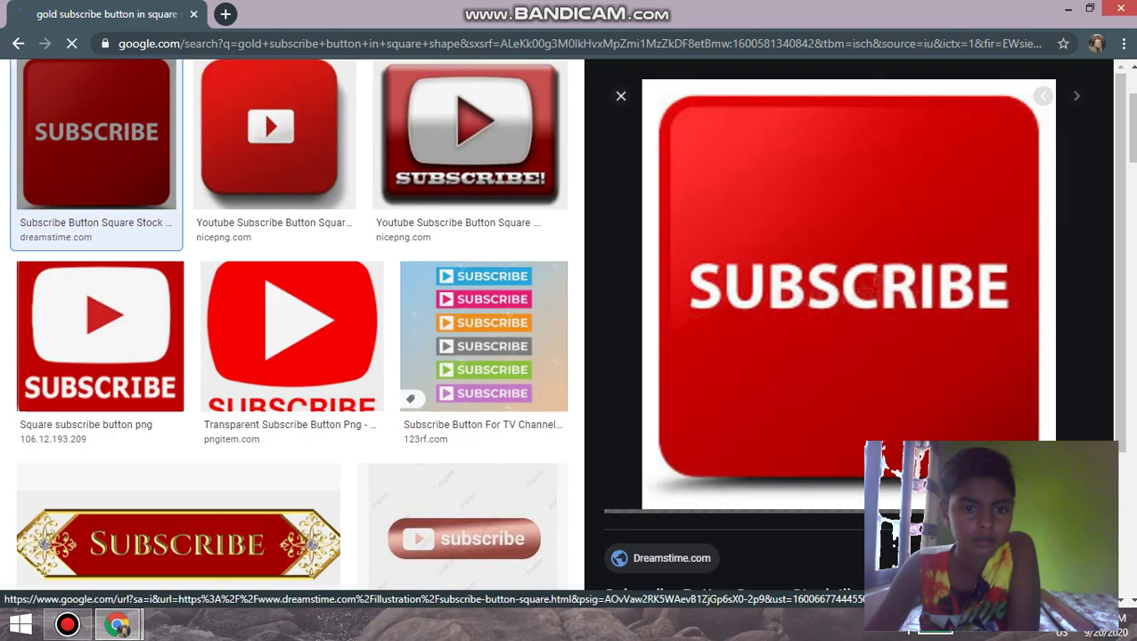
{"action": "scroll", "coordinate": [294, 357], "scroll_direction": "down", "scroll_amount": 2}
{"action": "scroll", "coordinate": [294, 357], "scroll_direction": "up", "scroll_amount": 3}
{"action": "scroll", "coordinate": [294, 357], "scroll_direction": "down", "scroll_amount": 3}
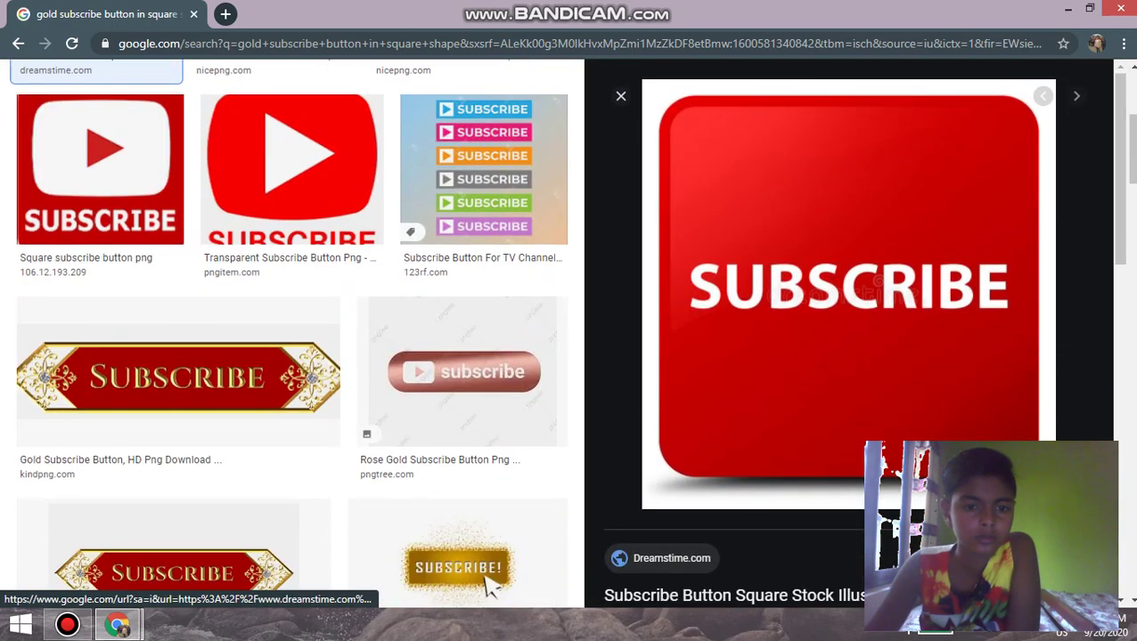
{"action": "scroll", "coordinate": [294, 357], "scroll_direction": "down", "scroll_amount": 4}
{"action": "scroll", "coordinate": [294, 330], "scroll_direction": "down", "scroll_amount": 3}
{"action": "scroll", "coordinate": [294, 330], "scroll_direction": "up", "scroll_amount": 3}
{"action": "scroll", "coordinate": [294, 329], "scroll_direction": "up", "scroll_amount": 2}
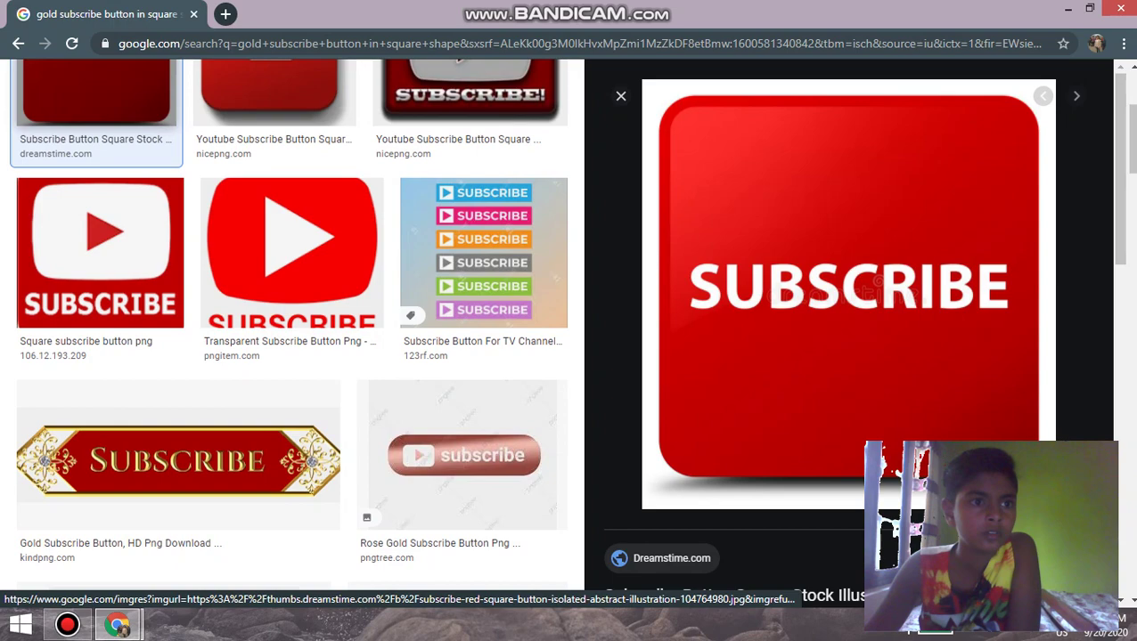
Return to the image results grid and scroll through the square button images.
{"action": "left_click", "coordinate": [18, 42]}
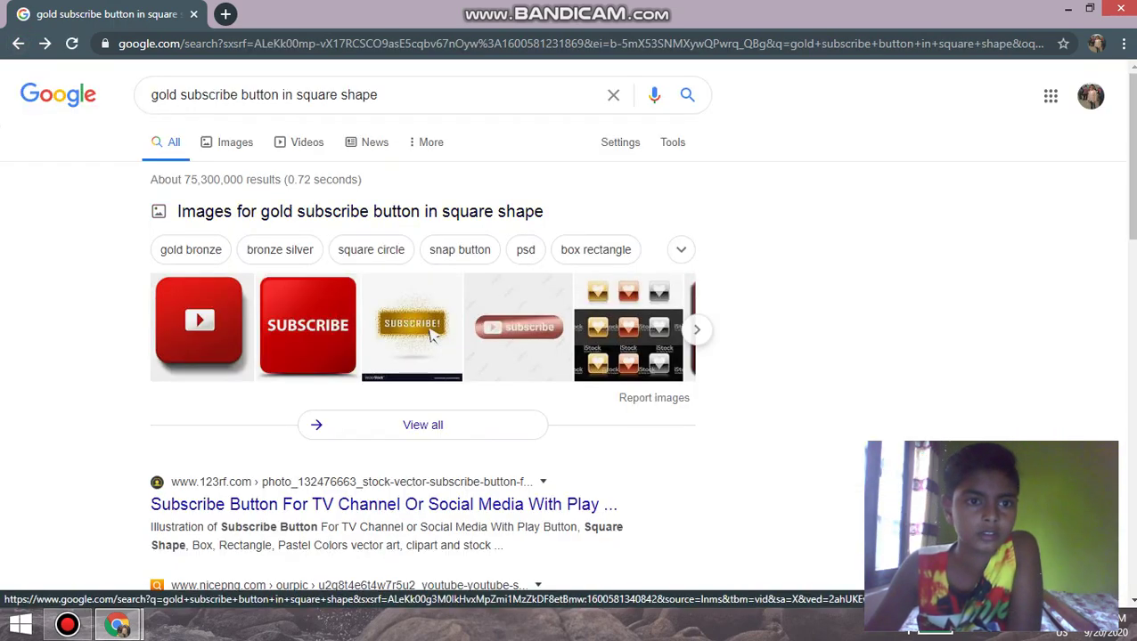
{"action": "left_click", "coordinate": [431, 332]}
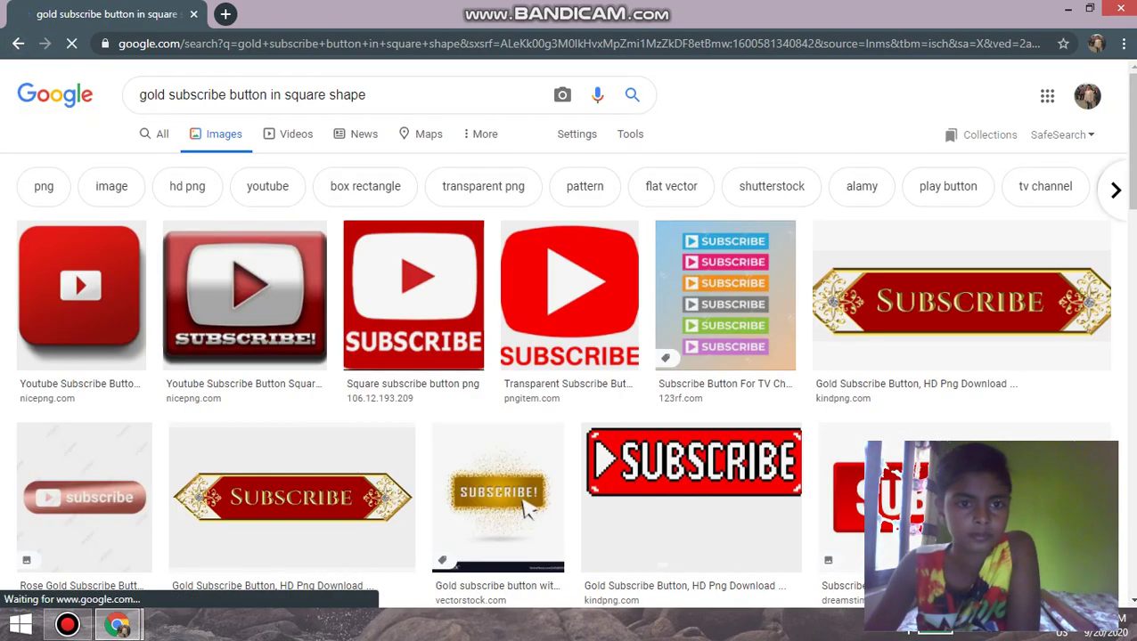
{"action": "scroll", "coordinate": [378, 599], "scroll_direction": "down", "scroll_amount": 4}
{"action": "scroll", "coordinate": [378, 599], "scroll_direction": "down", "scroll_amount": 3}
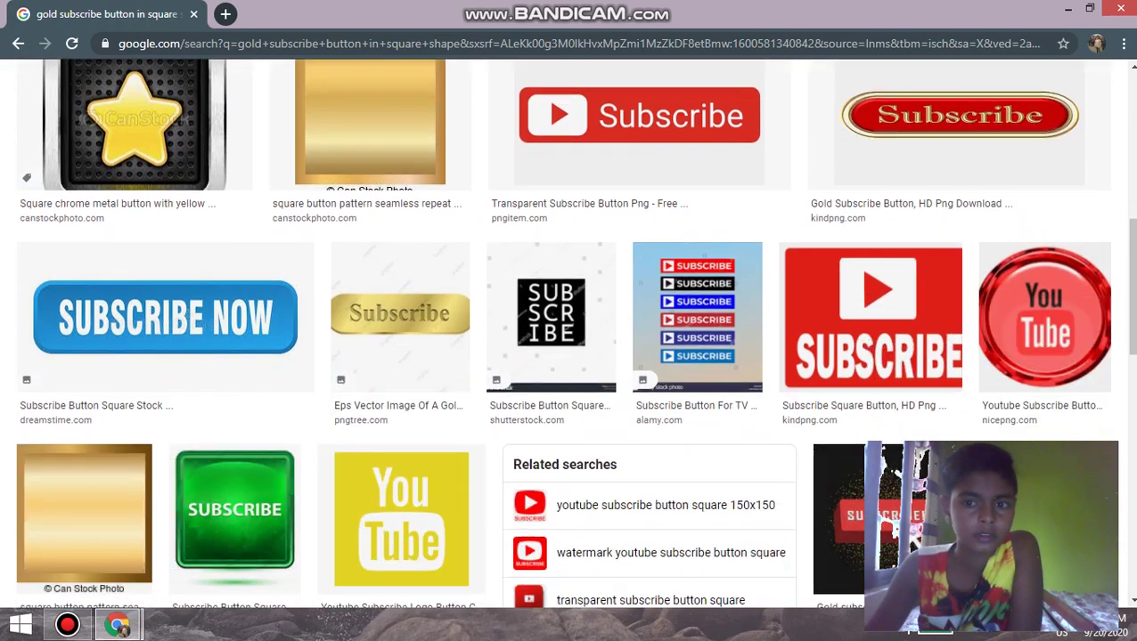
{"action": "scroll", "coordinate": [379, 599], "scroll_direction": "down", "scroll_amount": 4}
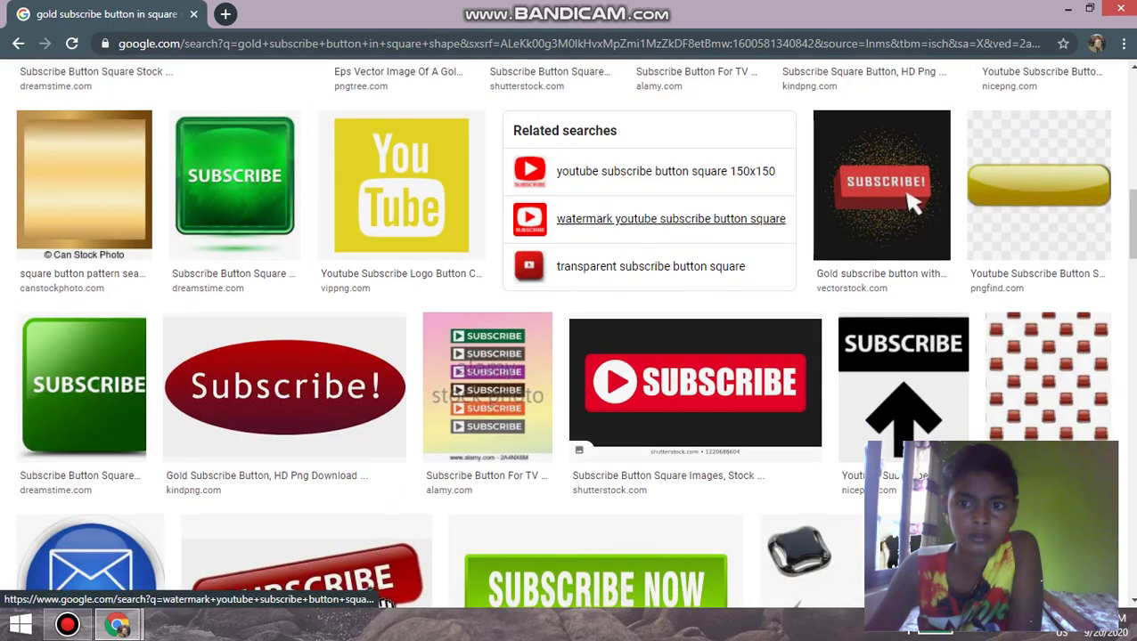
{"action": "scroll", "coordinate": [570, 336], "scroll_direction": "down", "scroll_amount": 2}
{"action": "scroll", "coordinate": [570, 336], "scroll_direction": "down", "scroll_amount": 3}
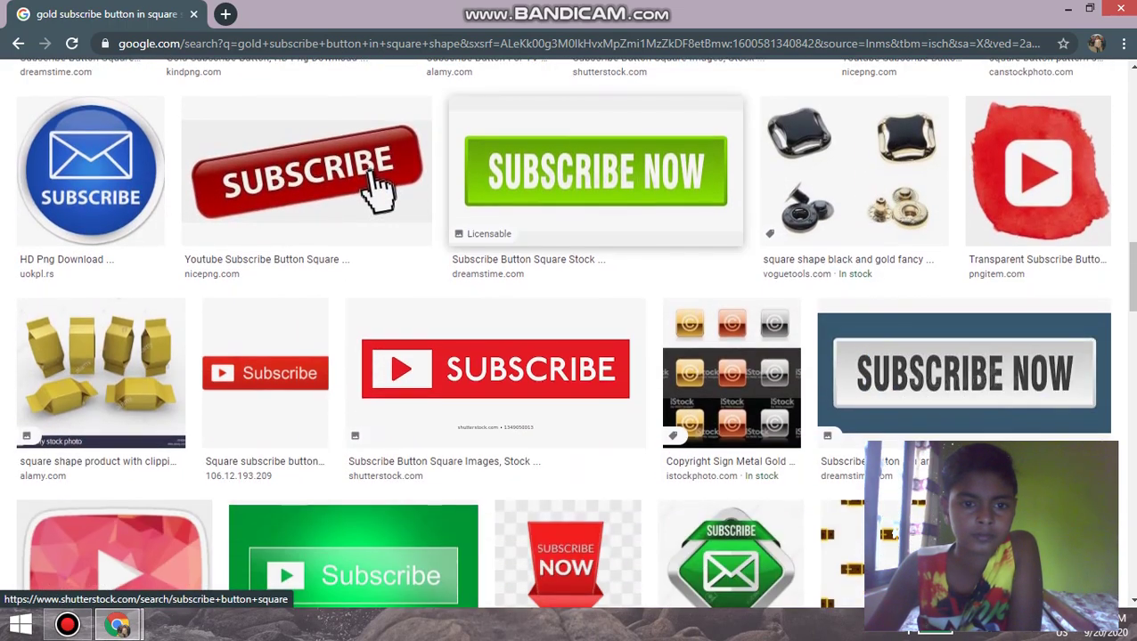
{"action": "scroll", "coordinate": [370, 89], "scroll_direction": "down", "scroll_amount": 3}
{"action": "scroll", "coordinate": [371, 89], "scroll_direction": "down", "scroll_amount": 2}
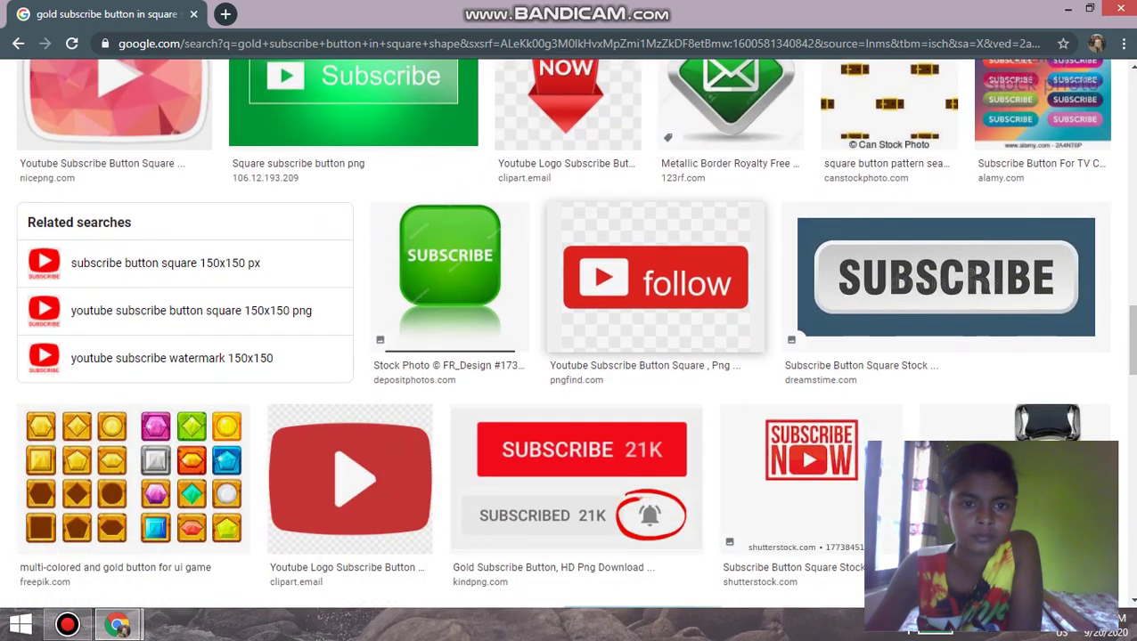
{"action": "scroll", "coordinate": [571, 336], "scroll_direction": "up", "scroll_amount": 1}
{"action": "scroll", "coordinate": [571, 336], "scroll_direction": "up", "scroll_amount": 1}
{"action": "scroll", "coordinate": [570, 336], "scroll_direction": "down", "scroll_amount": 1}
{"action": "scroll", "coordinate": [571, 336], "scroll_direction": "down", "scroll_amount": 2}
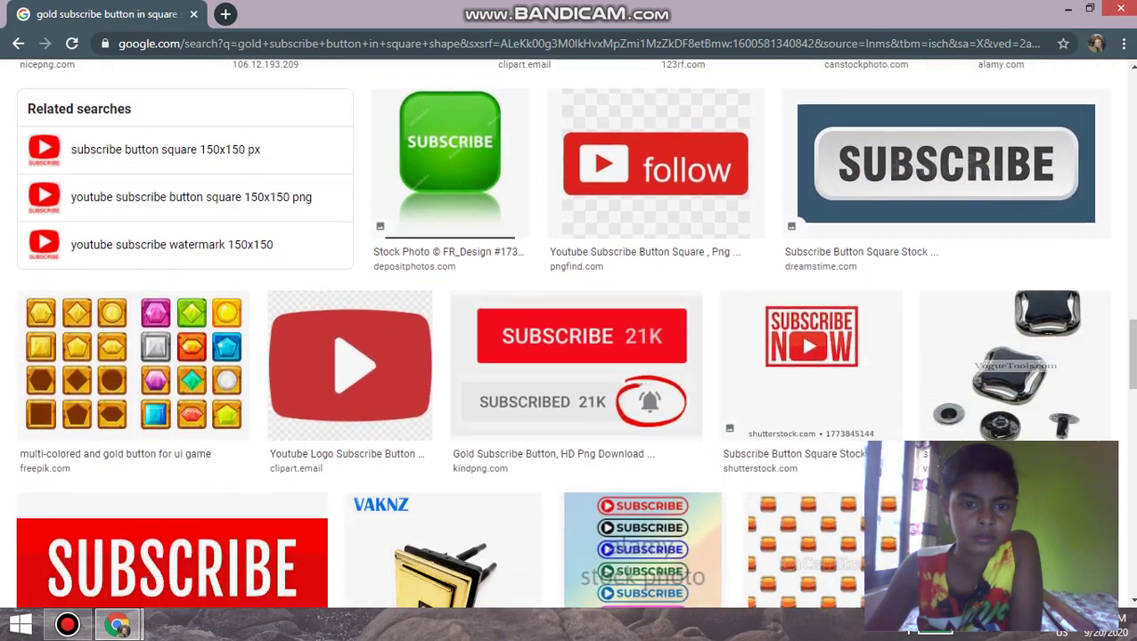
{"action": "scroll", "coordinate": [571, 336], "scroll_direction": "down", "scroll_amount": 1}
{"action": "scroll", "coordinate": [571, 336], "scroll_direction": "down", "scroll_amount": 2}
{"action": "scroll", "coordinate": [570, 336], "scroll_direction": "down", "scroll_amount": 3}
{"action": "scroll", "coordinate": [571, 336], "scroll_direction": "down", "scroll_amount": 1}
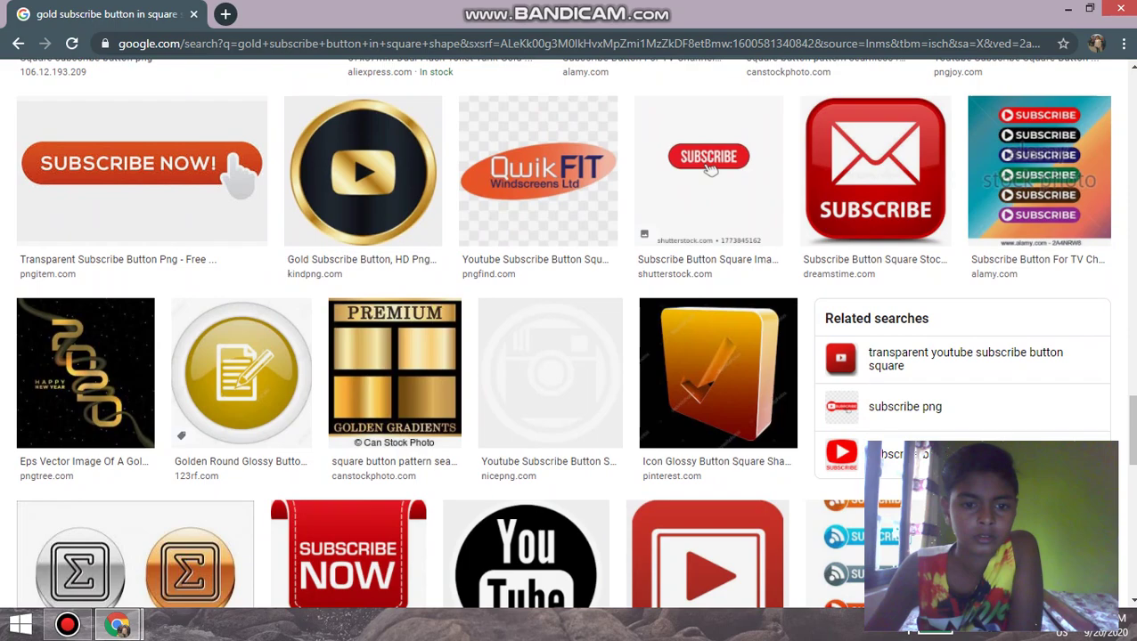
{"action": "scroll", "coordinate": [710, 170], "scroll_direction": "down", "scroll_amount": 1}
{"action": "scroll", "coordinate": [710, 169], "scroll_direction": "down", "scroll_amount": 2}
{"action": "scroll", "coordinate": [710, 169], "scroll_direction": "down", "scroll_amount": 1}
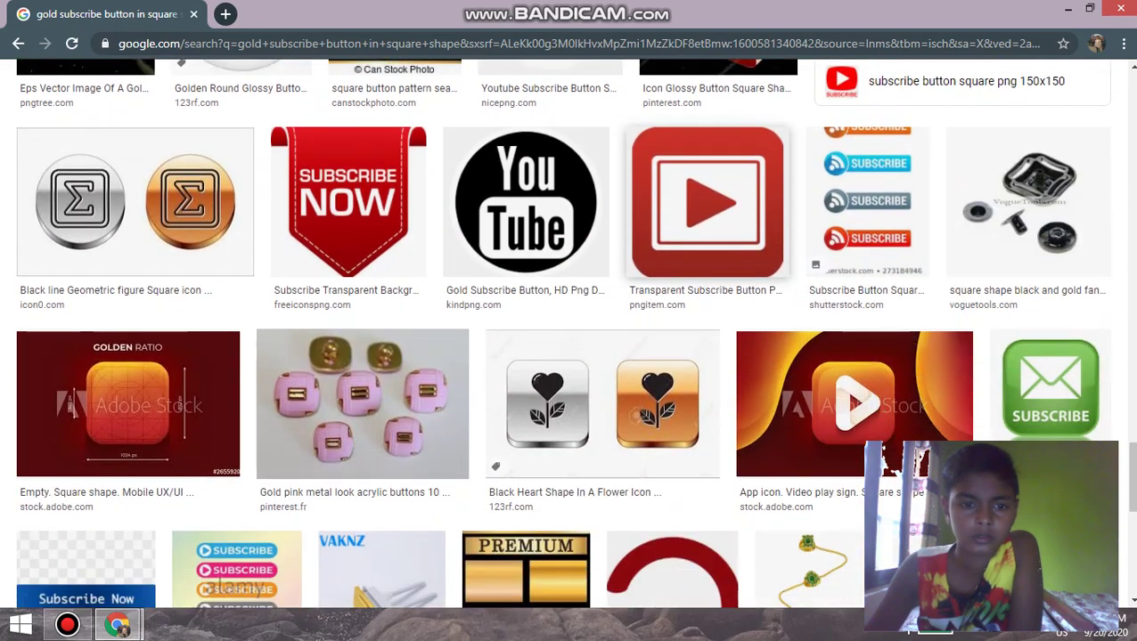
{"action": "scroll", "coordinate": [570, 336], "scroll_direction": "down", "scroll_amount": 1}
{"action": "scroll", "coordinate": [571, 335], "scroll_direction": "down", "scroll_amount": 2}
{"action": "scroll", "coordinate": [570, 336], "scroll_direction": "down", "scroll_amount": 3}
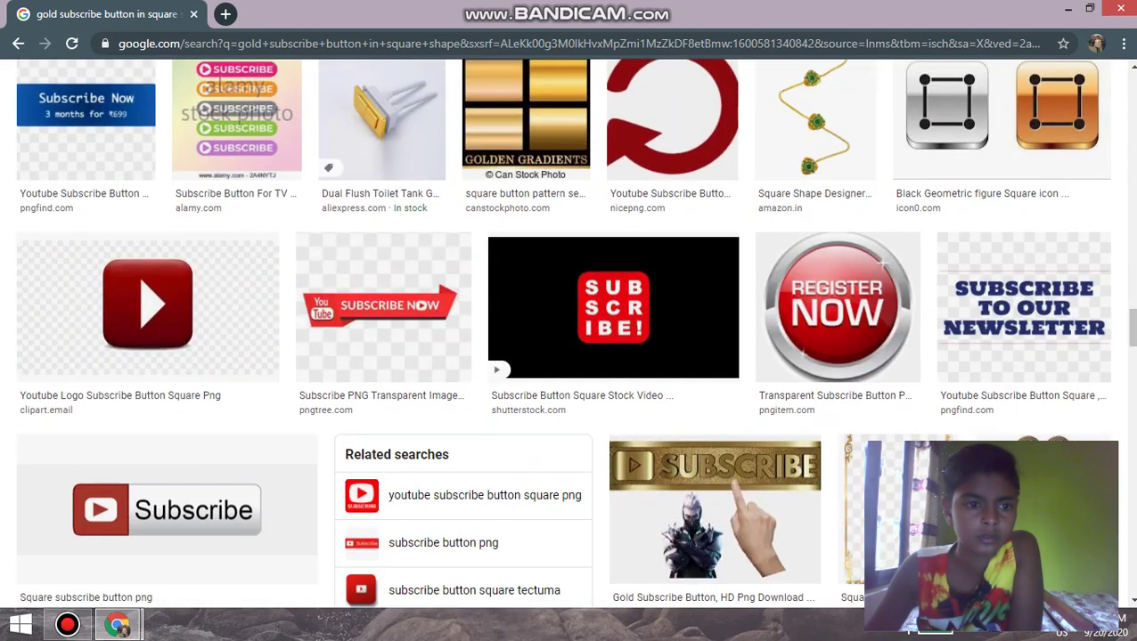
{"action": "scroll", "coordinate": [570, 335], "scroll_direction": "up", "scroll_amount": 4}
{"action": "scroll", "coordinate": [570, 336], "scroll_direction": "up", "scroll_amount": 5}
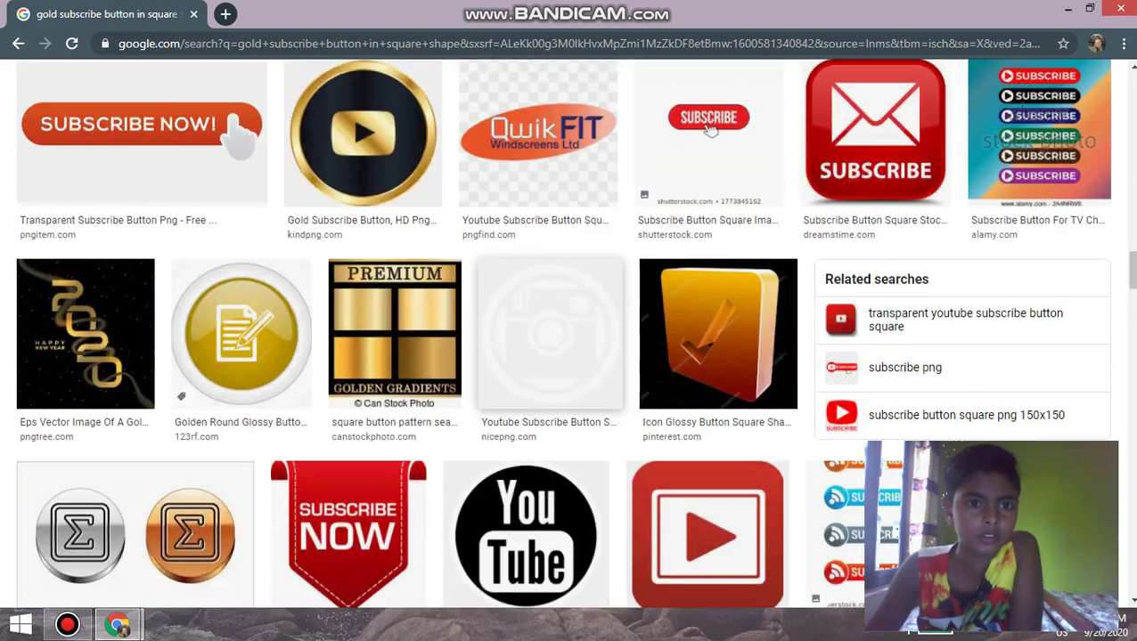
{"action": "scroll", "coordinate": [570, 336], "scroll_direction": "up", "scroll_amount": 4}
{"action": "scroll", "coordinate": [570, 335], "scroll_direction": "up", "scroll_amount": 3}
{"action": "scroll", "coordinate": [570, 336], "scroll_direction": "up", "scroll_amount": 2}
{"action": "scroll", "coordinate": [571, 336], "scroll_direction": "up", "scroll_amount": 3}
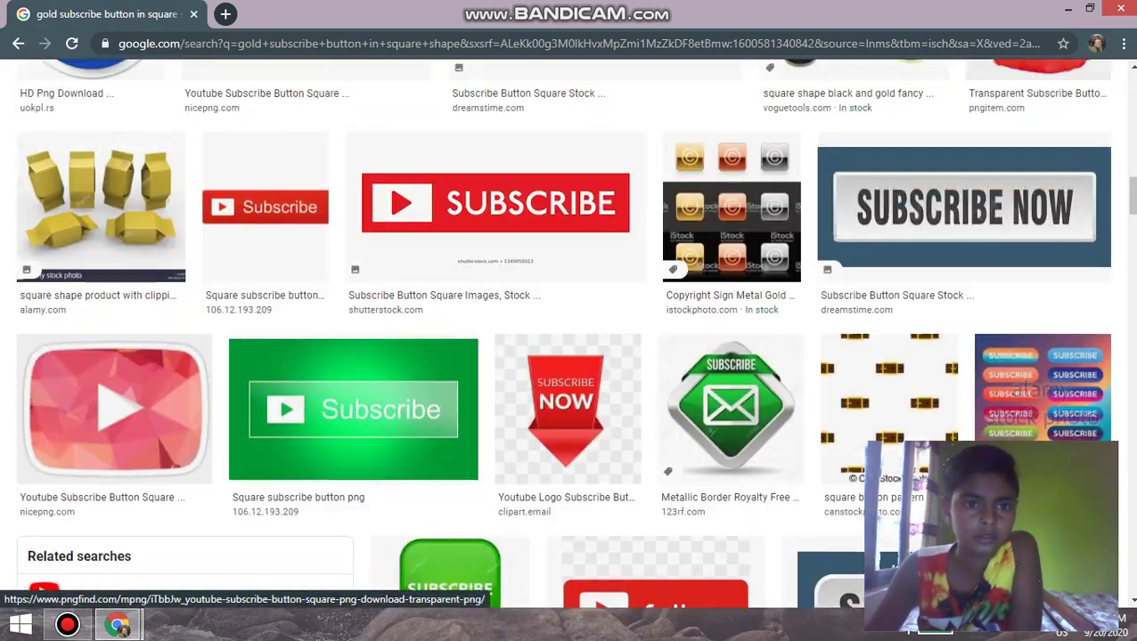
{"action": "scroll", "coordinate": [570, 336], "scroll_direction": "up", "scroll_amount": 3}
{"action": "scroll", "coordinate": [378, 271], "scroll_direction": "down", "scroll_amount": 4}
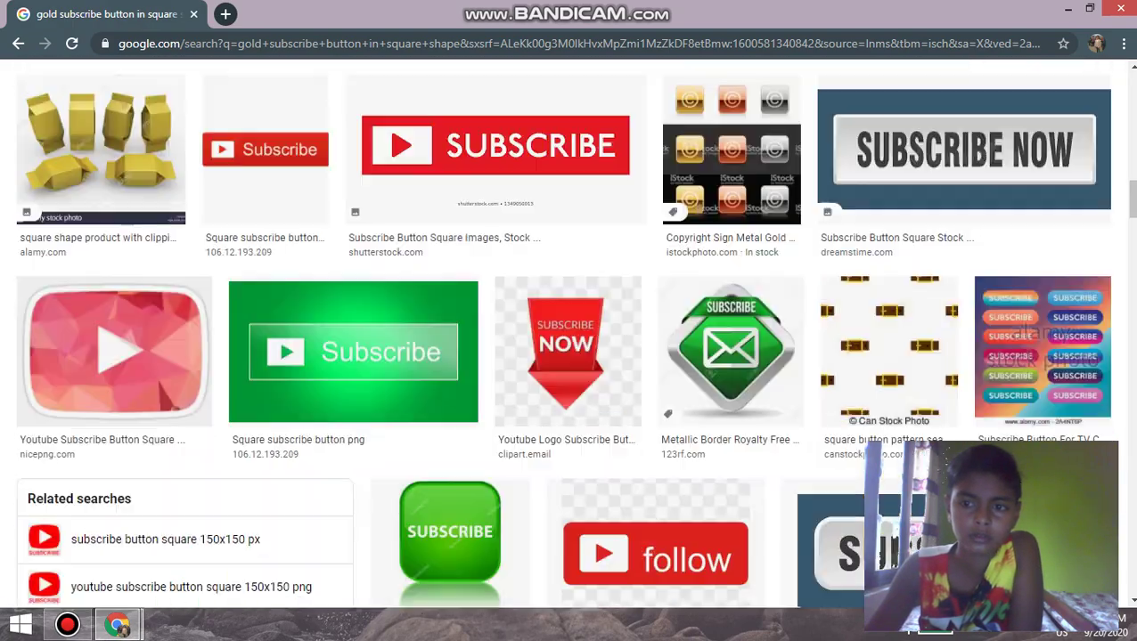
{"action": "scroll", "coordinate": [378, 272], "scroll_direction": "down", "scroll_amount": 5}
{"action": "scroll", "coordinate": [379, 271], "scroll_direction": "down", "scroll_amount": 5}
{"action": "scroll", "coordinate": [379, 271], "scroll_direction": "down", "scroll_amount": 5}
{"action": "scroll", "coordinate": [379, 271], "scroll_direction": "down", "scroll_amount": 4}
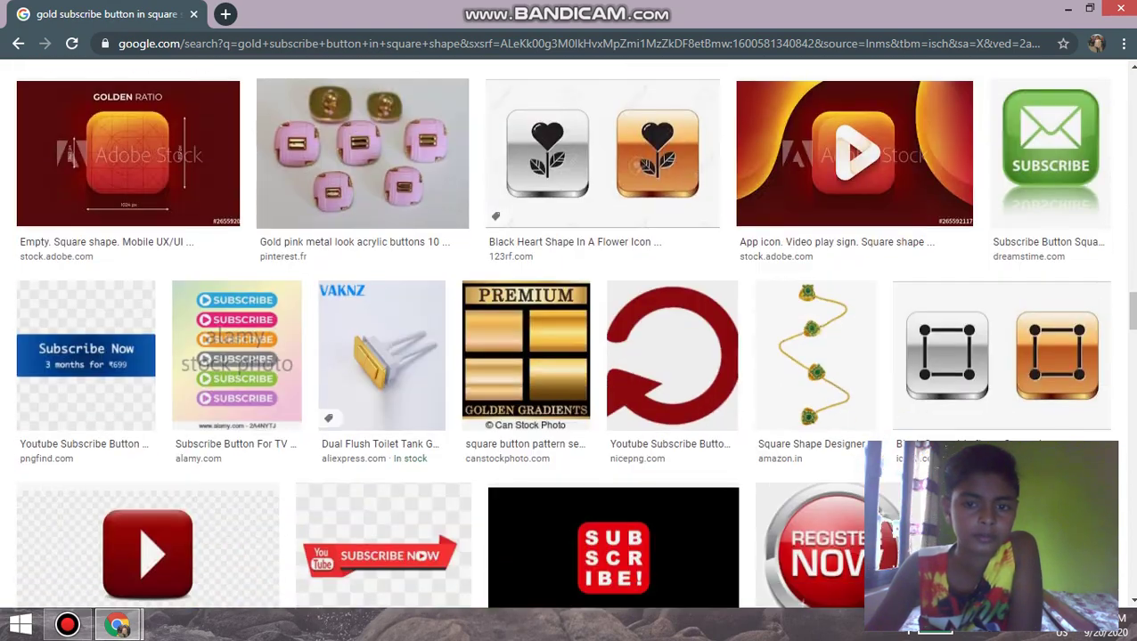
{"action": "scroll", "coordinate": [378, 271], "scroll_direction": "down", "scroll_amount": 2}
{"action": "scroll", "coordinate": [379, 271], "scroll_direction": "down", "scroll_amount": 2}
{"action": "scroll", "coordinate": [379, 272], "scroll_direction": "down", "scroll_amount": 1}
{"action": "scroll", "coordinate": [534, 294], "scroll_direction": "down", "scroll_amount": 3}
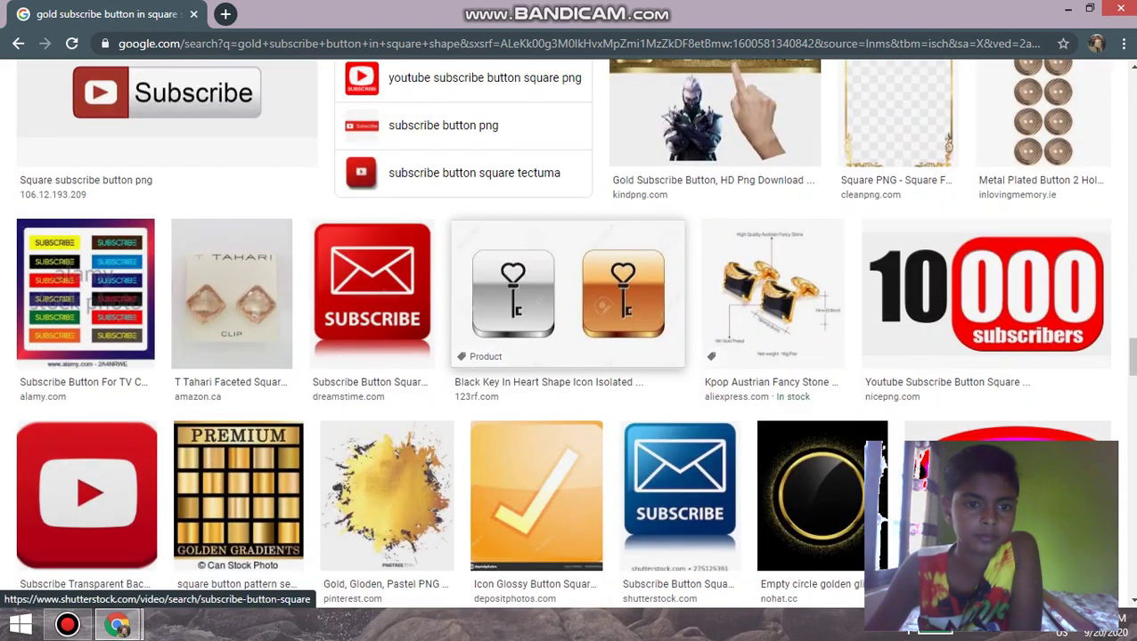
Save the Wikimedia Commons 1024×1024 red play-button square as PNG in Downloads, then minimise Chrome.
{"action": "left_click", "coordinate": [86, 494]}
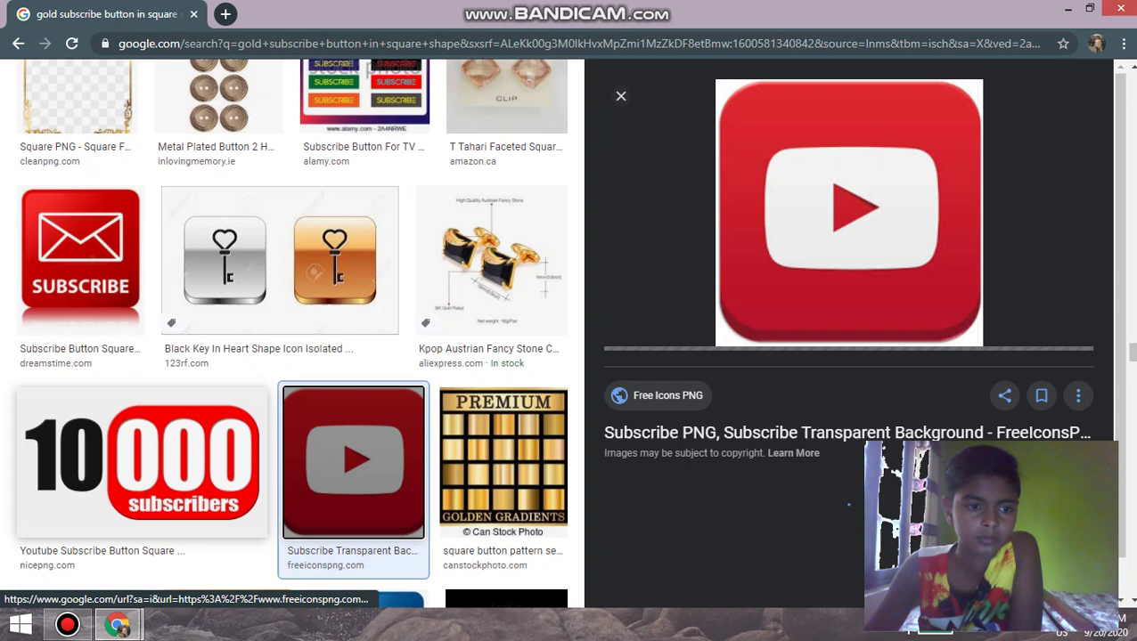
{"action": "scroll", "coordinate": [847, 338], "scroll_direction": "down", "scroll_amount": 3}
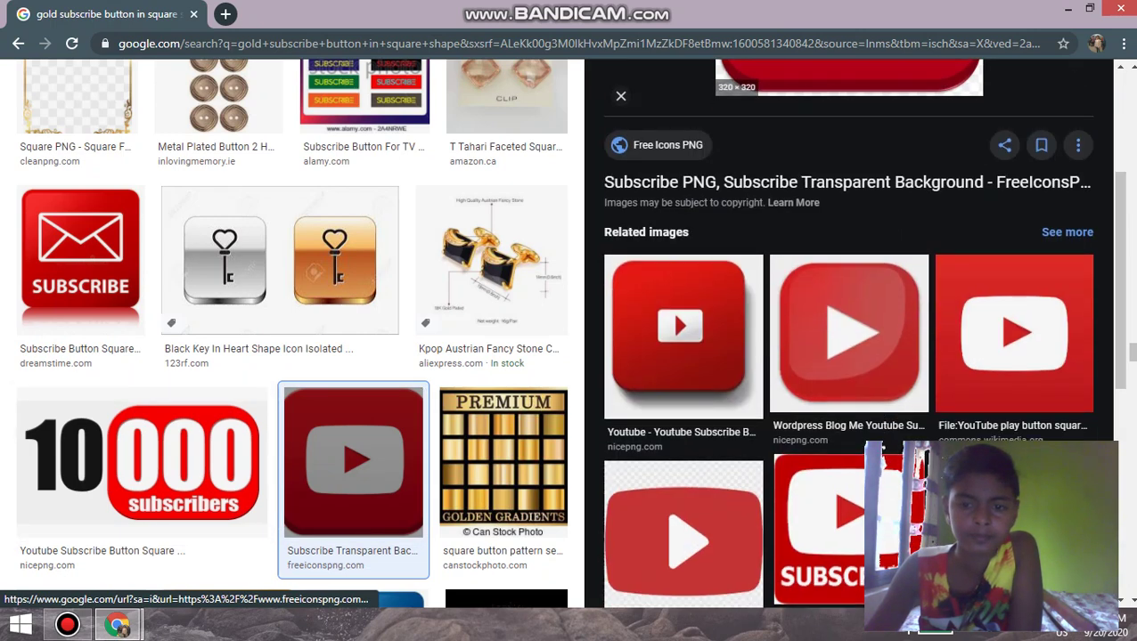
{"action": "left_click", "coordinate": [1014, 332]}
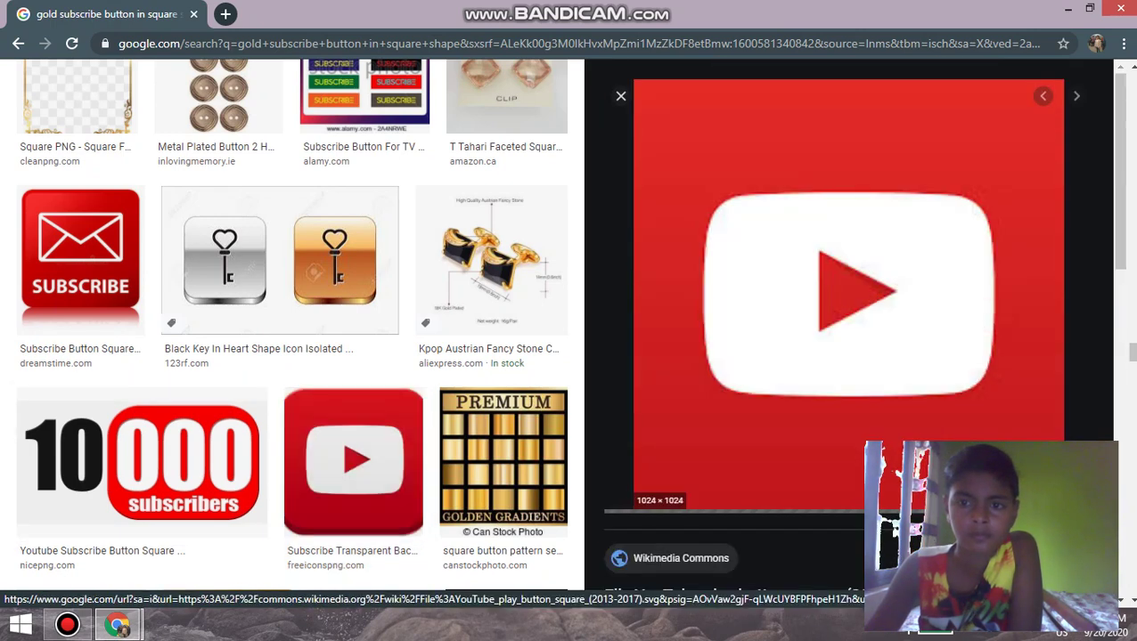
{"action": "right_click", "coordinate": [770, 193]}
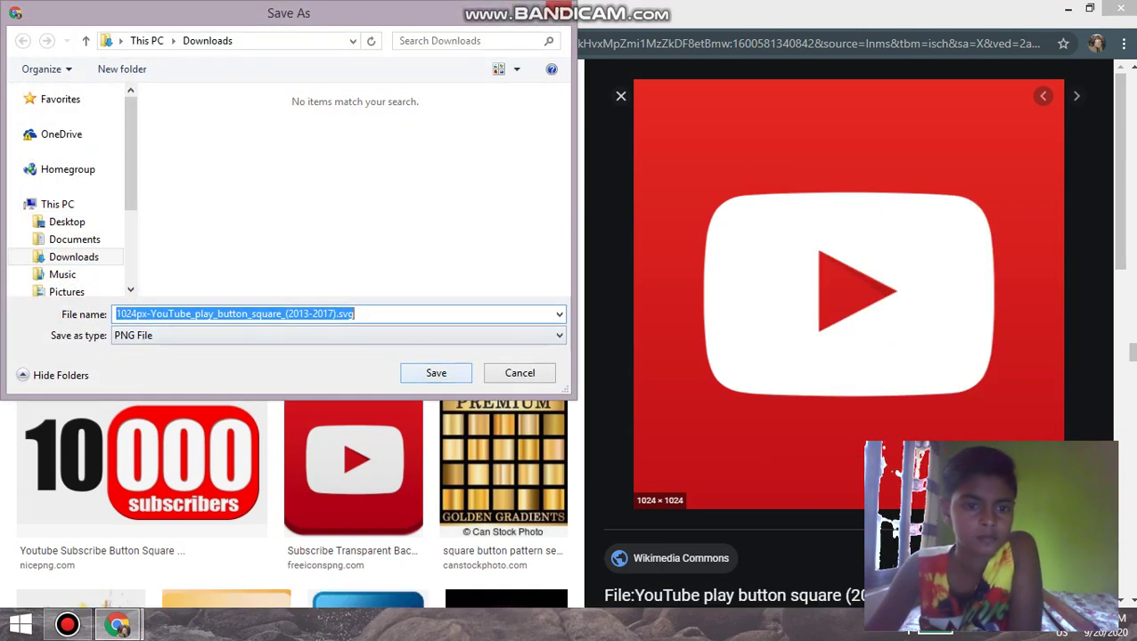
{"action": "left_click", "coordinate": [432, 374]}
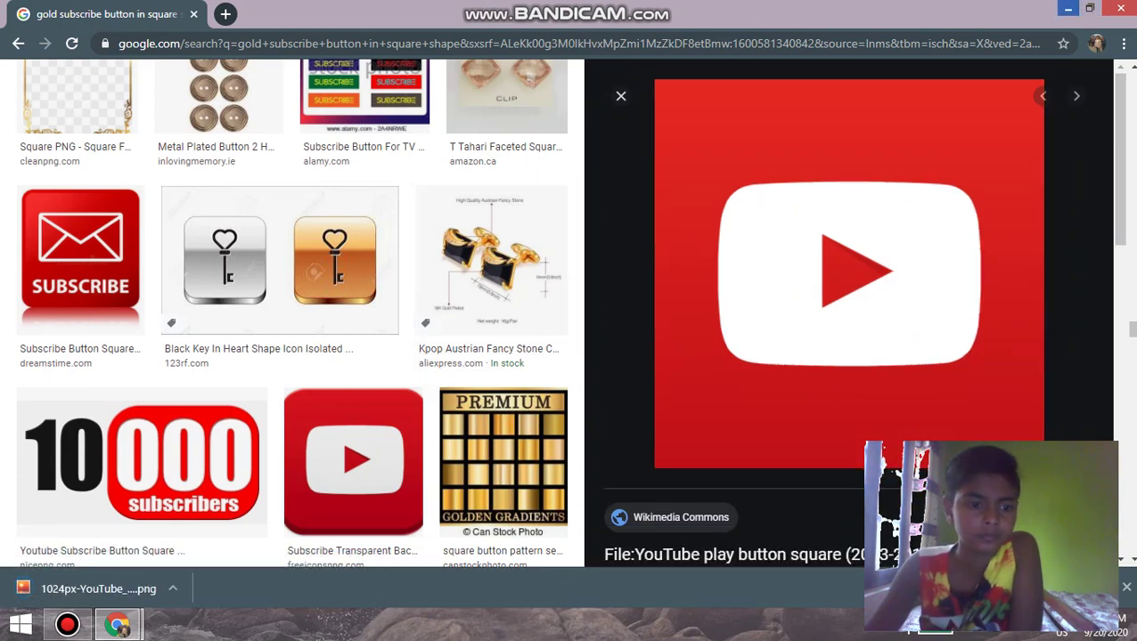
{"action": "left_click", "coordinate": [1068, 8]}
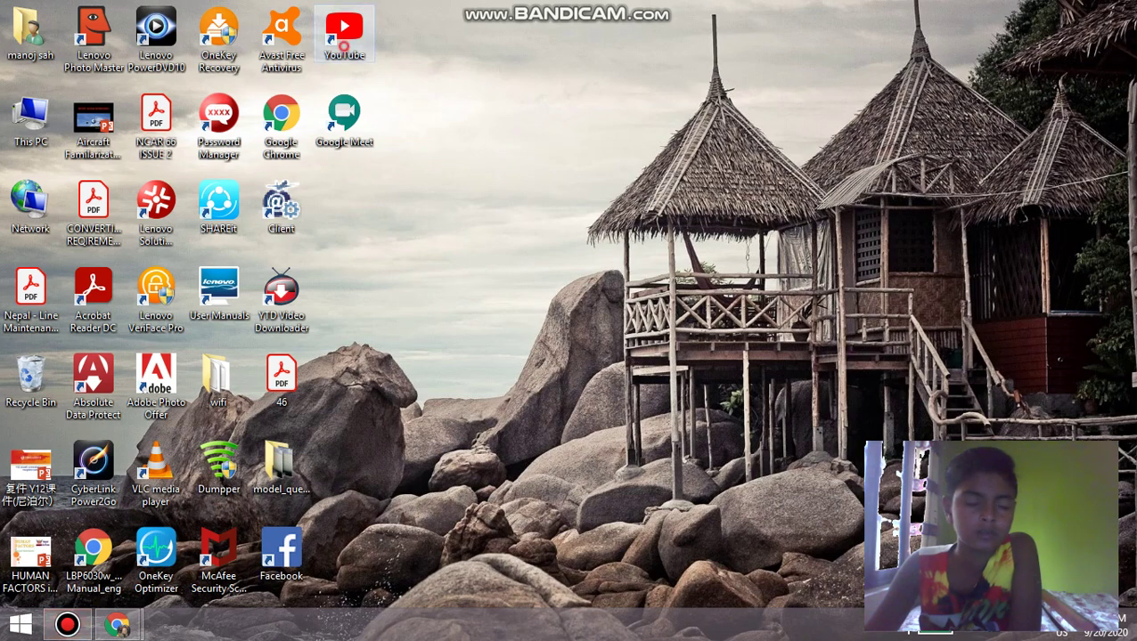
Relaunch YouTube, close the Google image tab, and open YouTube Studio from the avatar menu.
{"action": "double_click", "coordinate": [343, 31]}
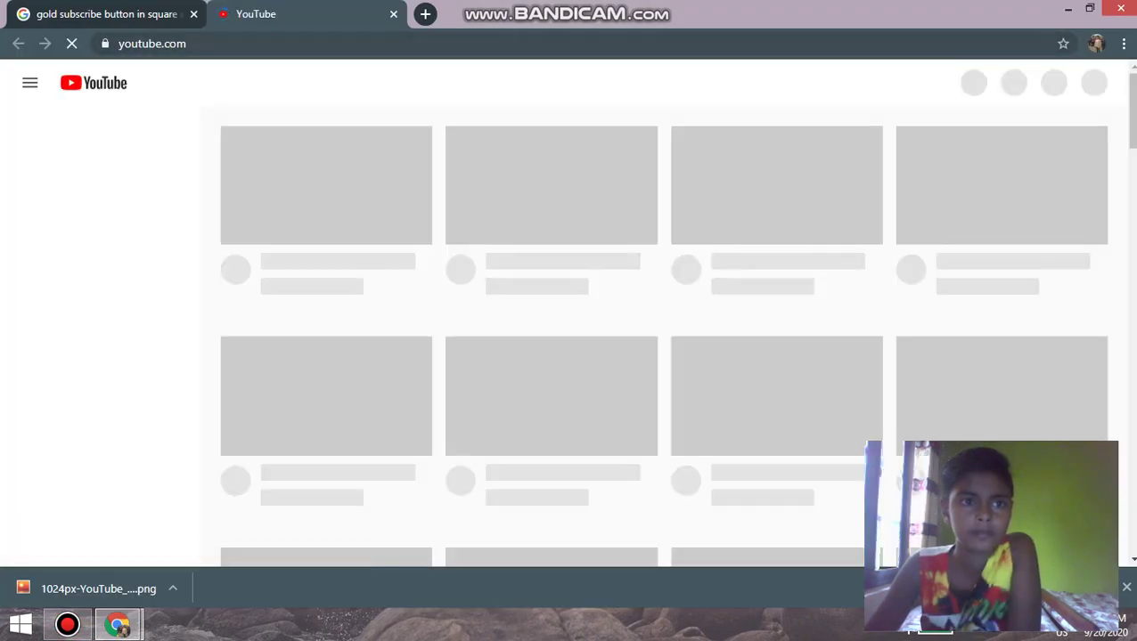
{"action": "left_click", "coordinate": [194, 14]}
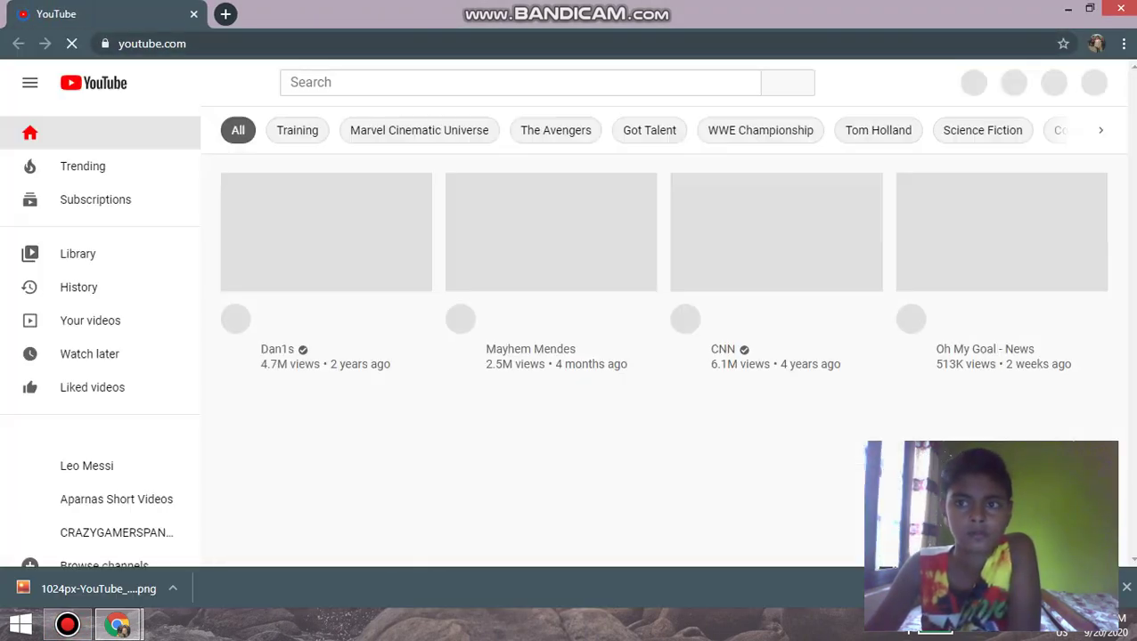
{"action": "left_click", "coordinate": [1089, 82]}
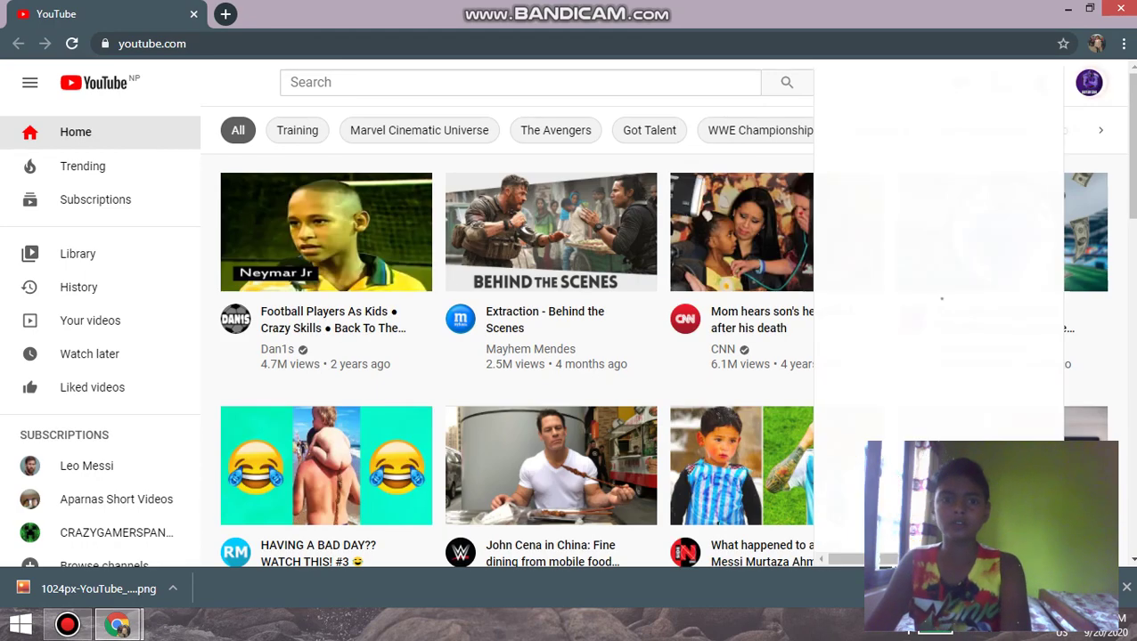
{"action": "left_click", "coordinate": [902, 224]}
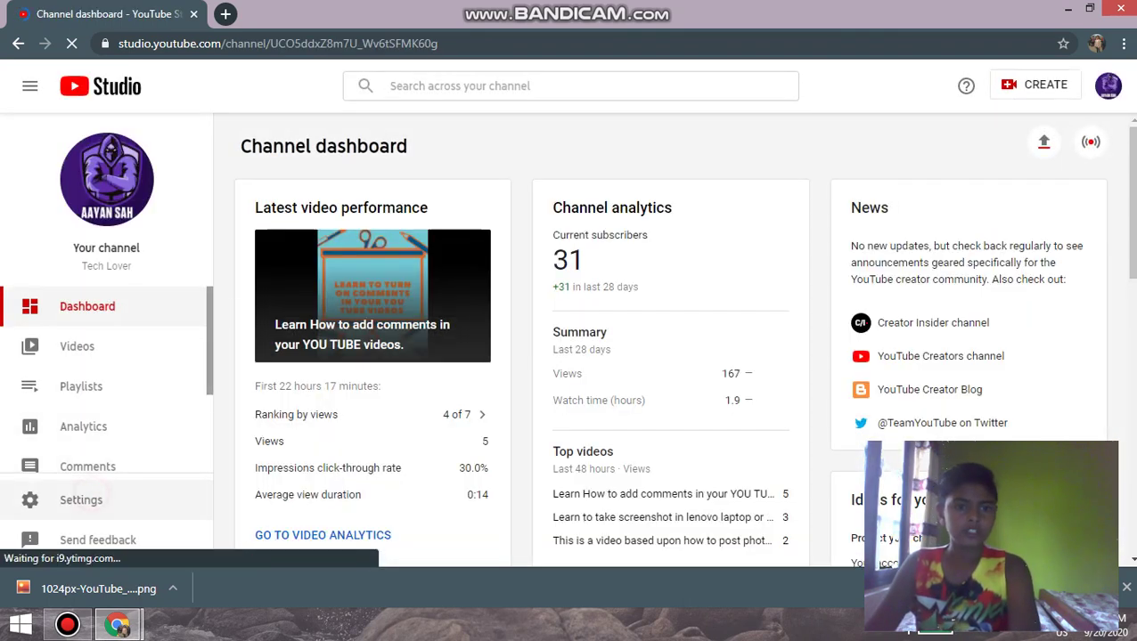
In Settings > Channel > Branding, upload the 1024px red YouTube play-button PNG as watermark.
{"action": "left_click", "coordinate": [81, 500]}
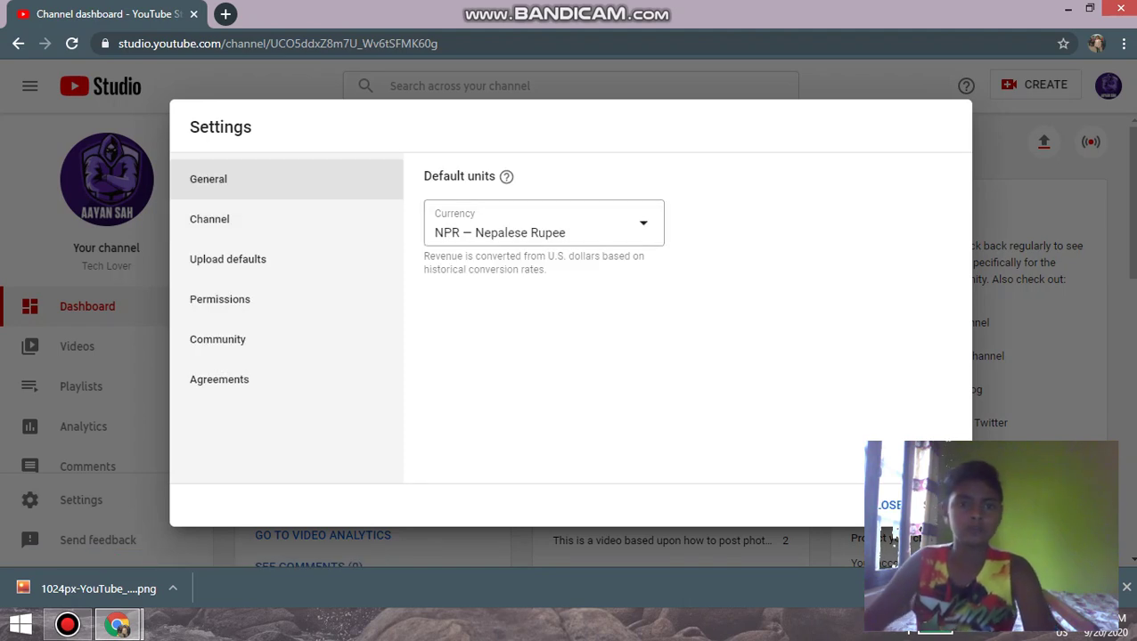
{"action": "left_click", "coordinate": [343, 215]}
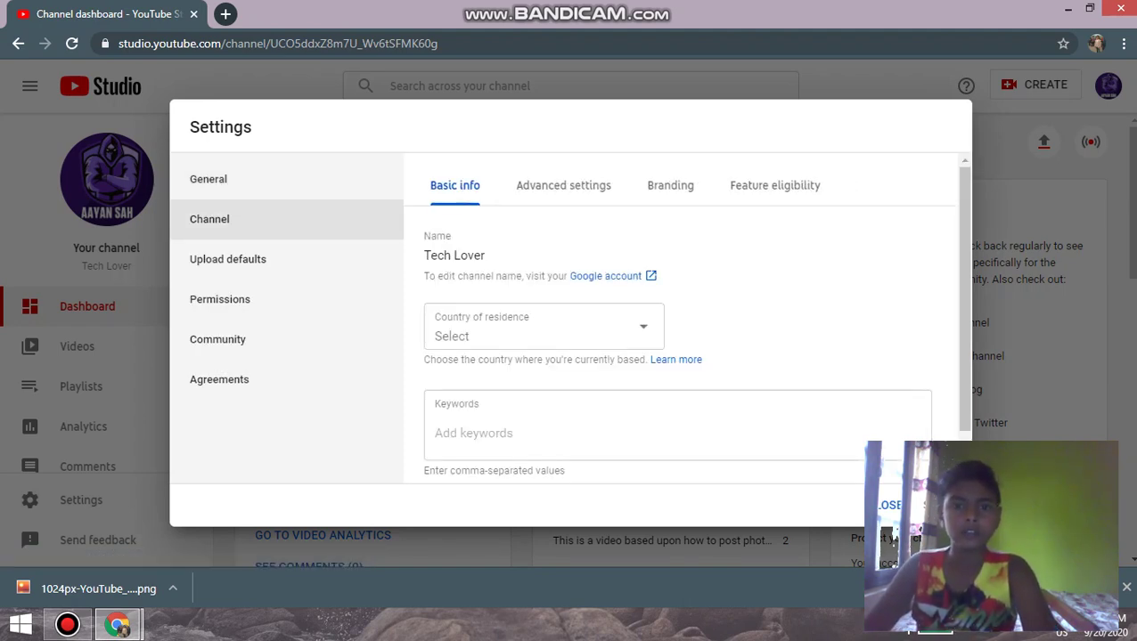
{"action": "left_click", "coordinate": [661, 178]}
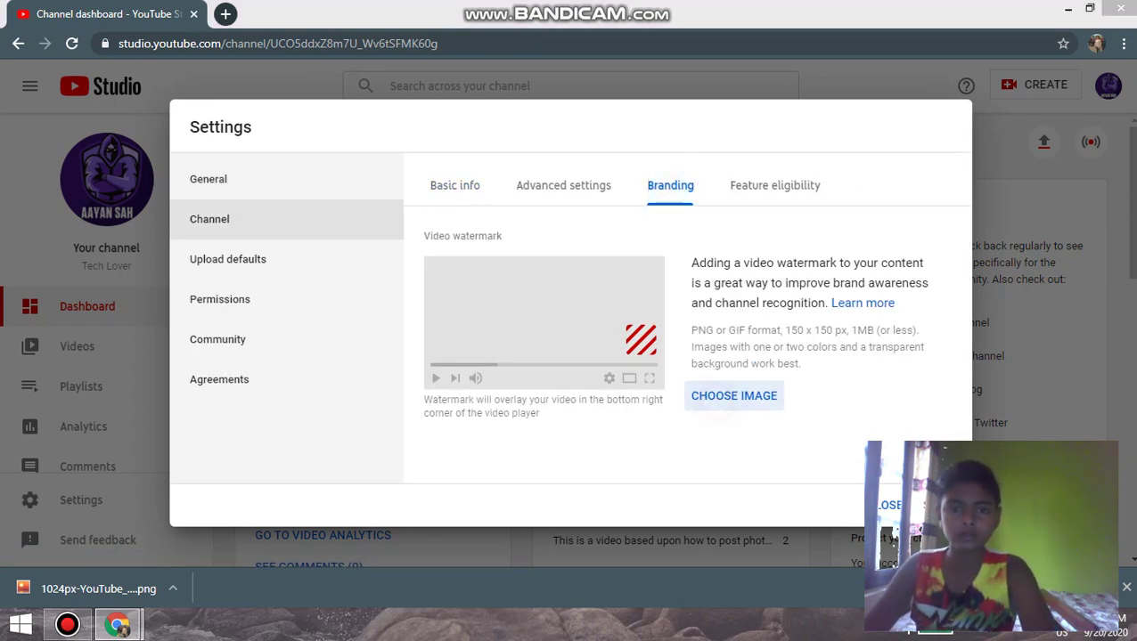
{"action": "left_click", "coordinate": [715, 395]}
{"action": "left_click", "coordinate": [189, 133]}
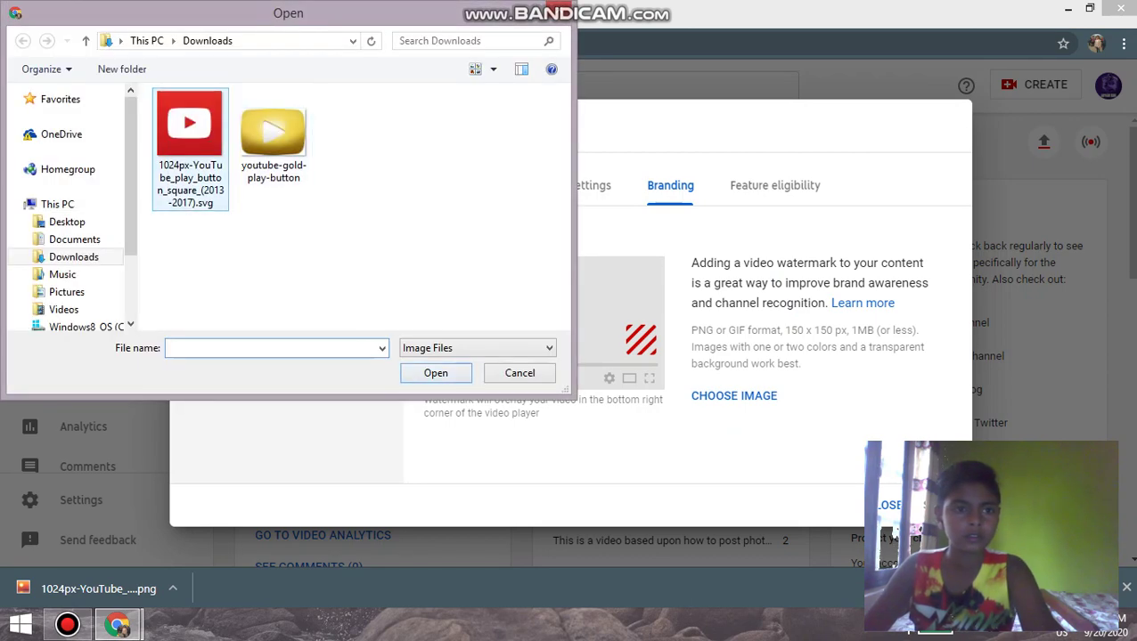
{"action": "left_click", "coordinate": [461, 378]}
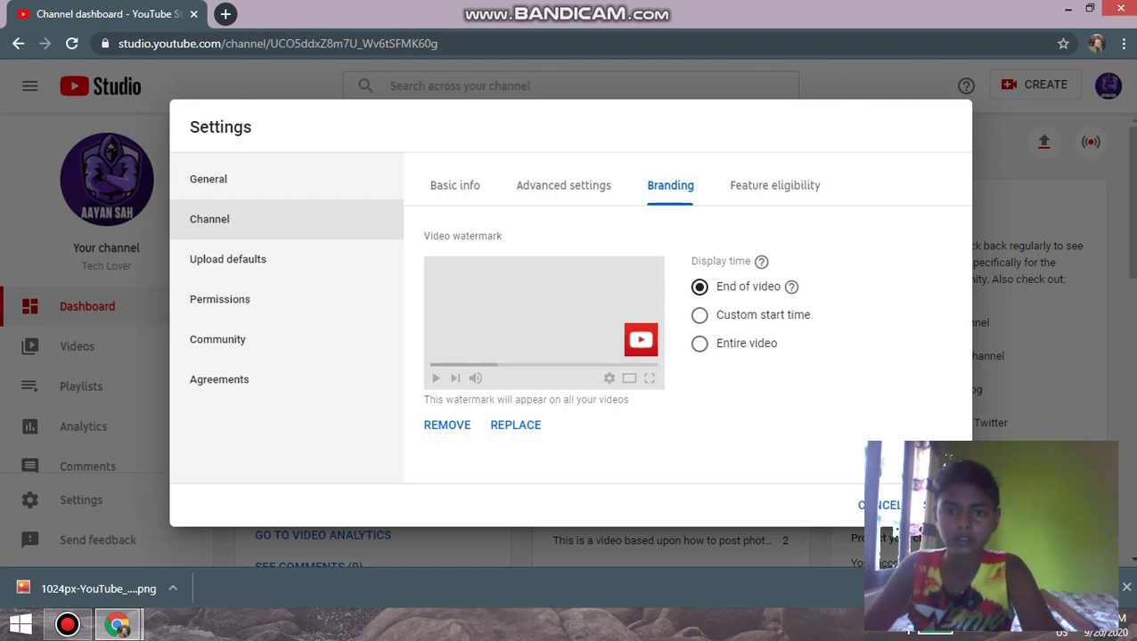
Set the watermark display time to Entire video and save the channel settings.
{"action": "left_click", "coordinate": [699, 343]}
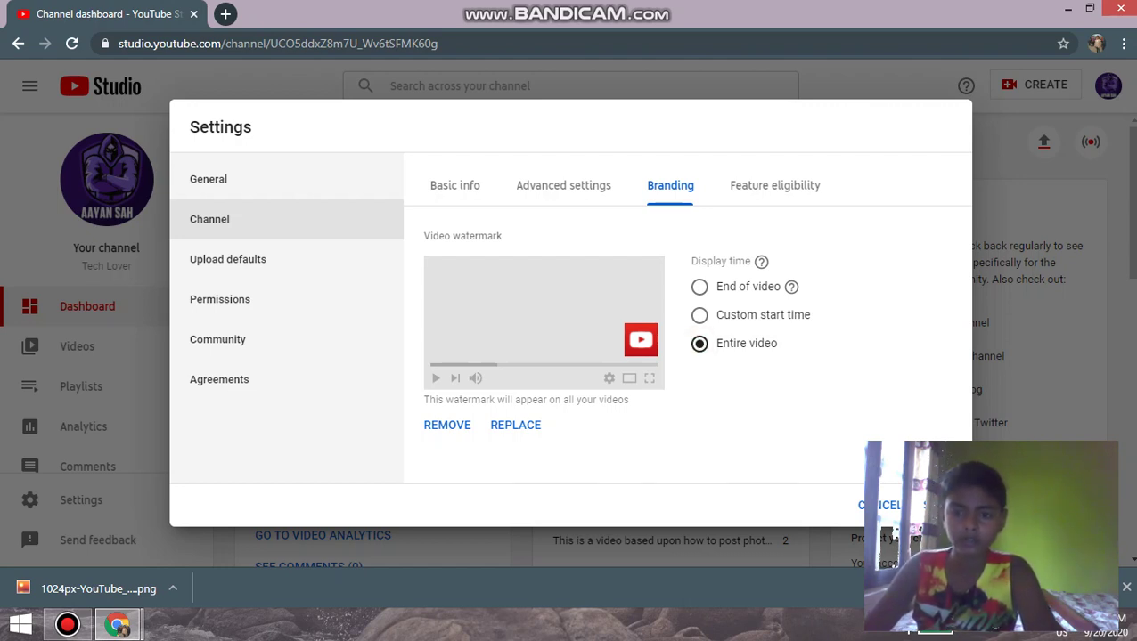
{"action": "left_click", "coordinate": [918, 506]}
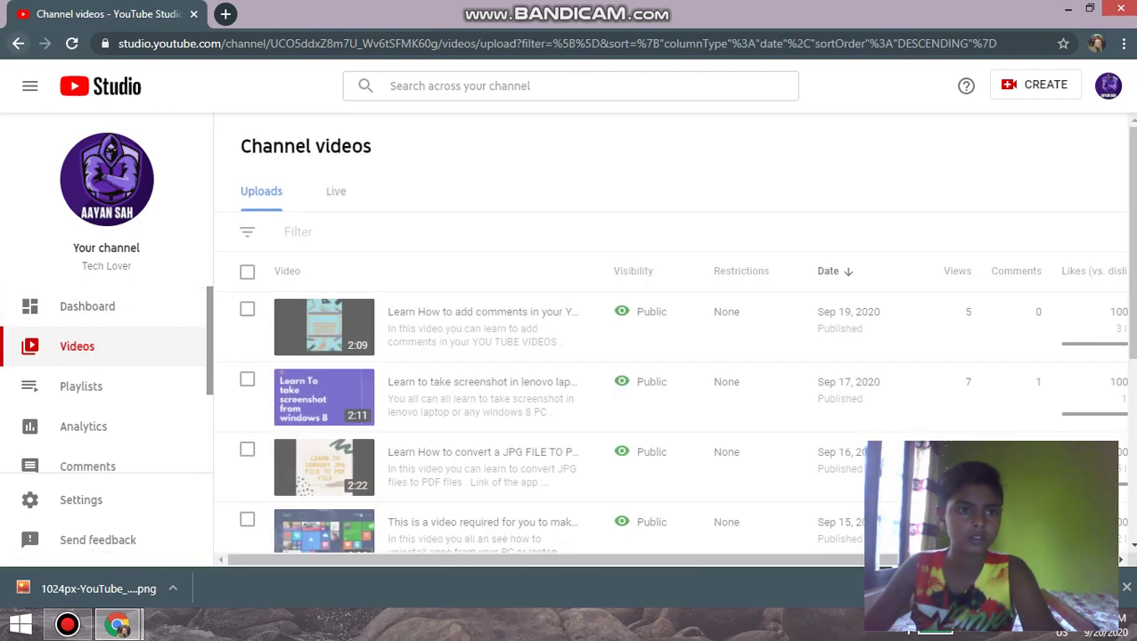
Go back to the YouTube home page and open Your videos.
{"action": "left_click", "coordinate": [18, 42]}
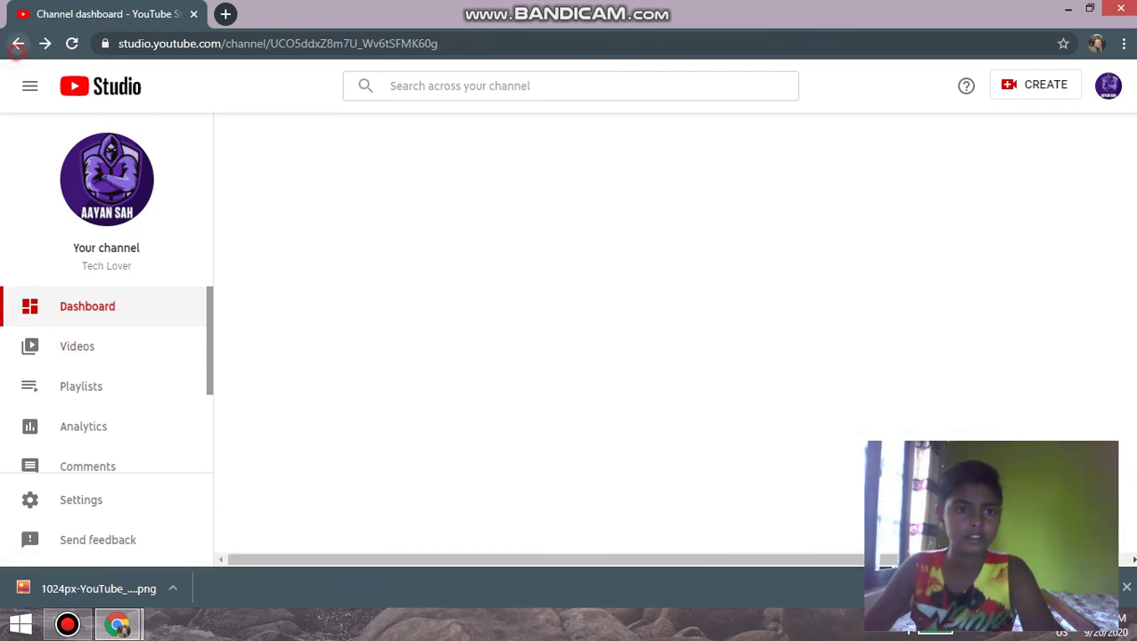
{"action": "left_click", "coordinate": [17, 42]}
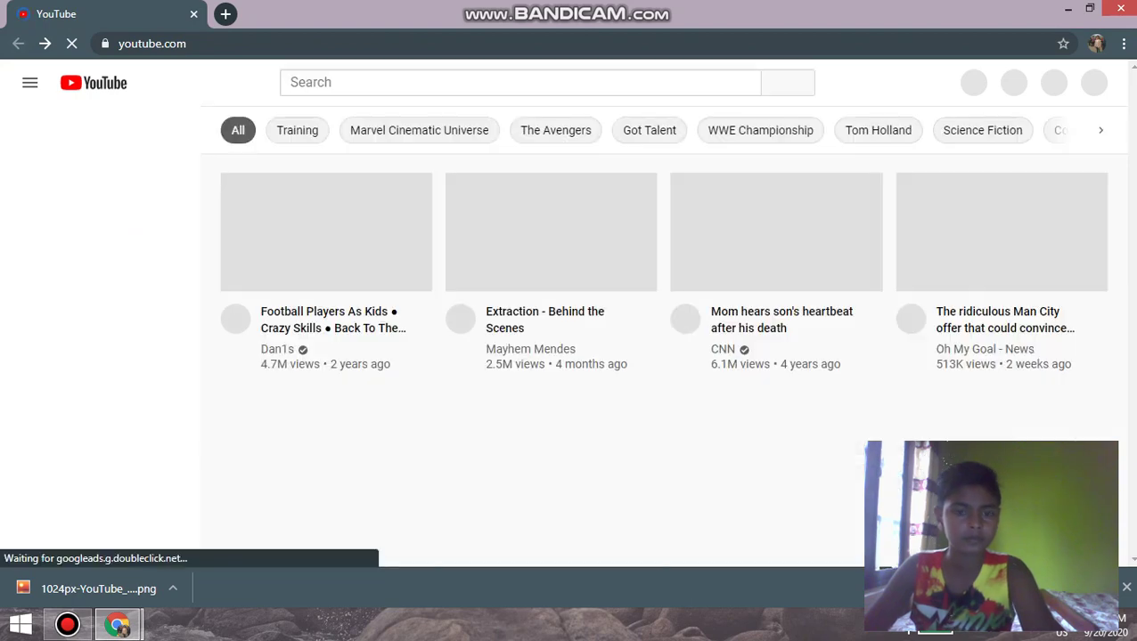
{"action": "left_click", "coordinate": [114, 320]}
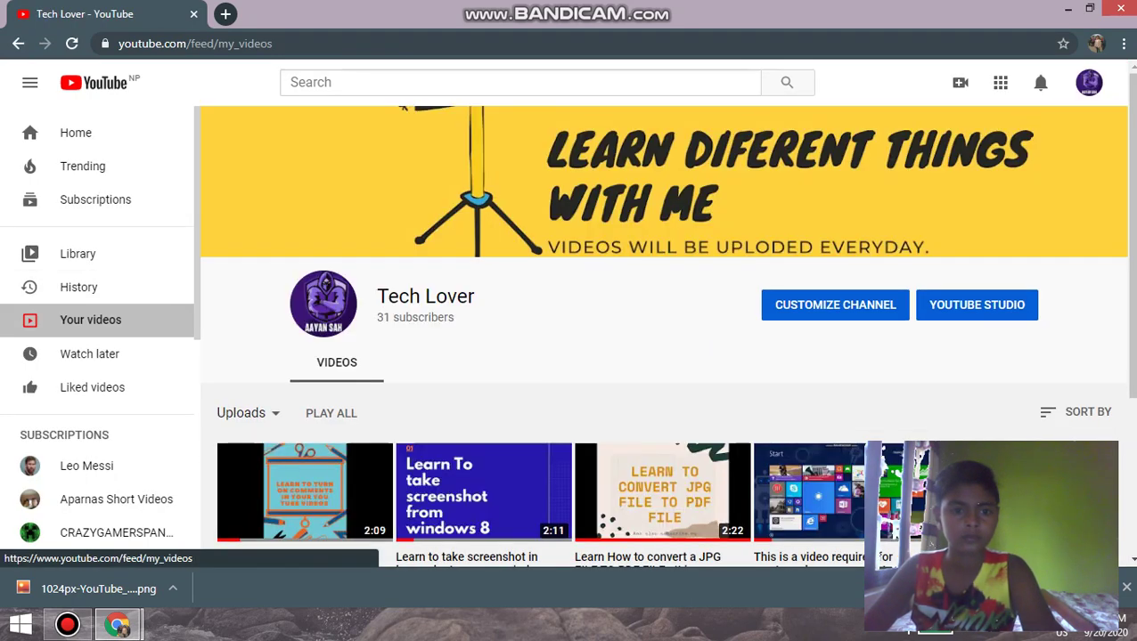
{"action": "scroll", "coordinate": [418, 249], "scroll_direction": "down", "scroll_amount": 2}
{"action": "scroll", "coordinate": [375, 356], "scroll_direction": "down", "scroll_amount": 1}
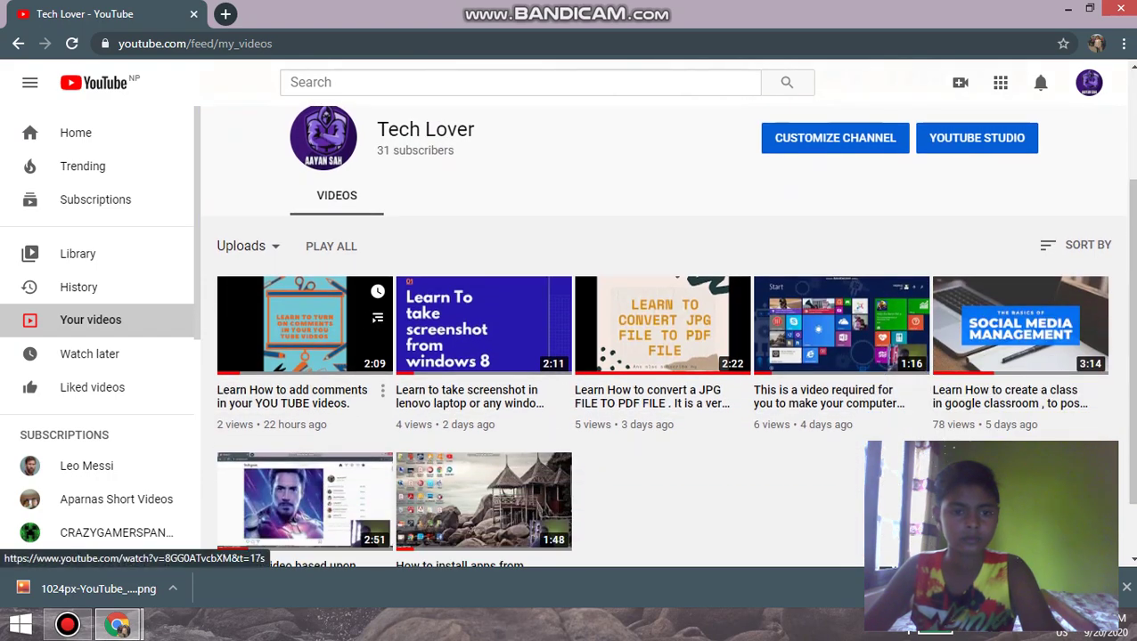
Play the JPG-to-PDF video to check for the red play-button watermark.
{"action": "left_click", "coordinate": [374, 318]}
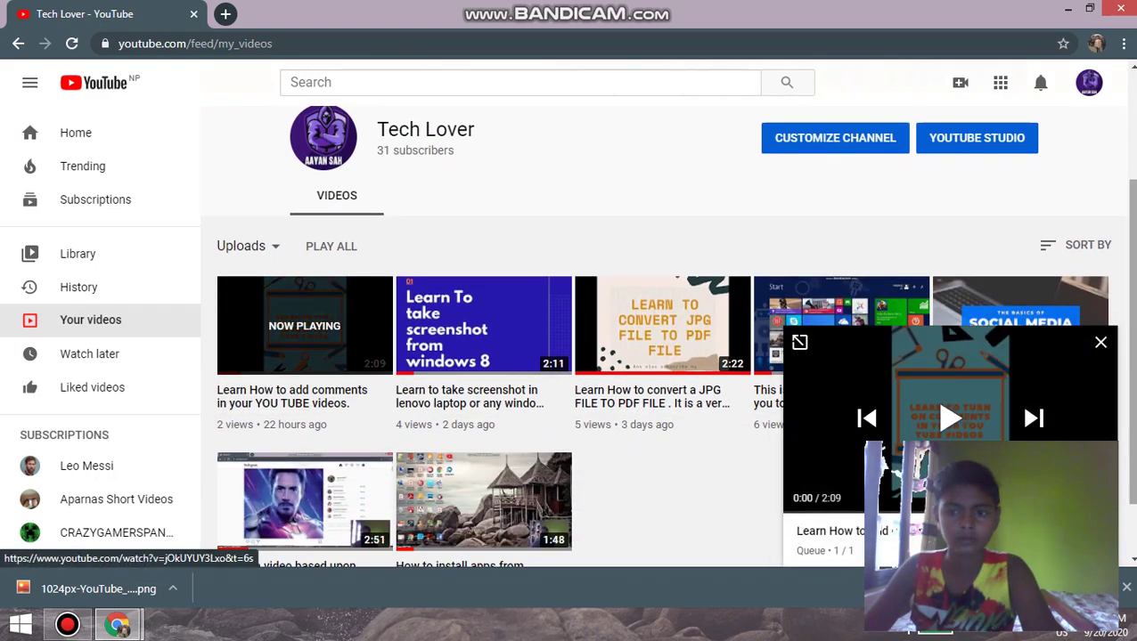
{"action": "left_click", "coordinate": [1100, 343]}
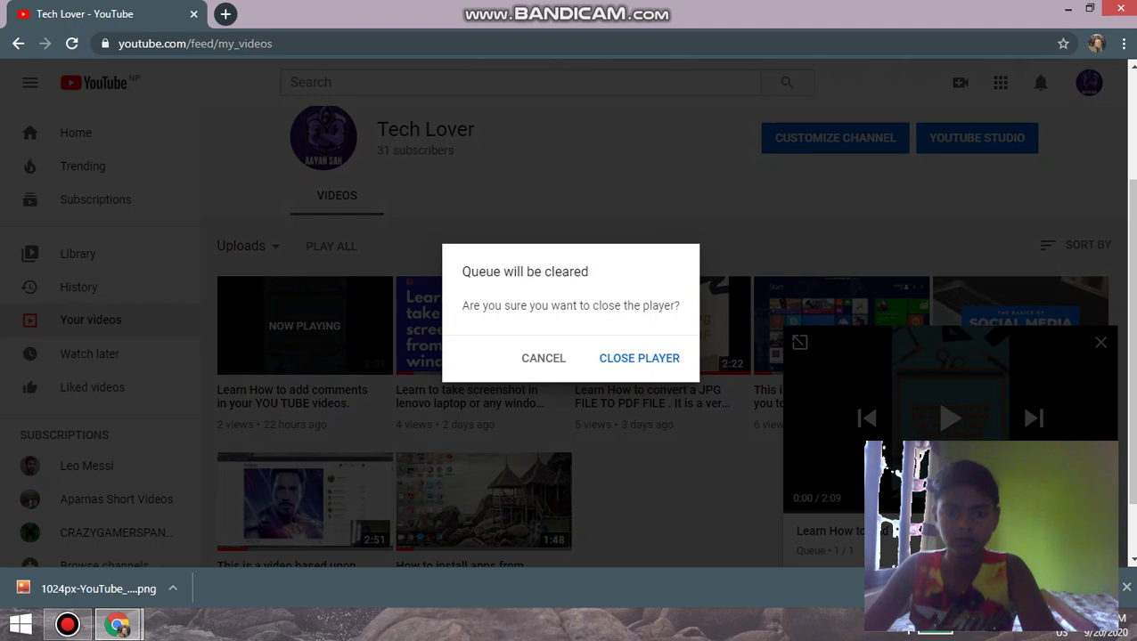
{"action": "left_click", "coordinate": [639, 358]}
{"action": "left_click", "coordinate": [659, 325]}
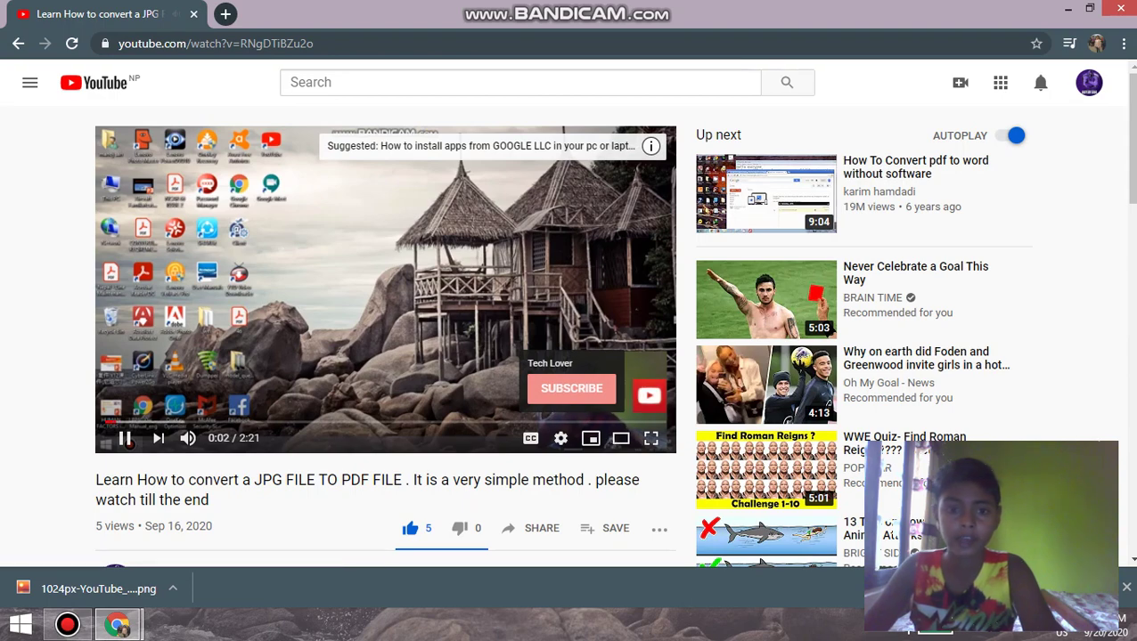
Return to the YouTube home page and minimize Chrome to the desktop.
{"action": "left_click", "coordinate": [17, 42]}
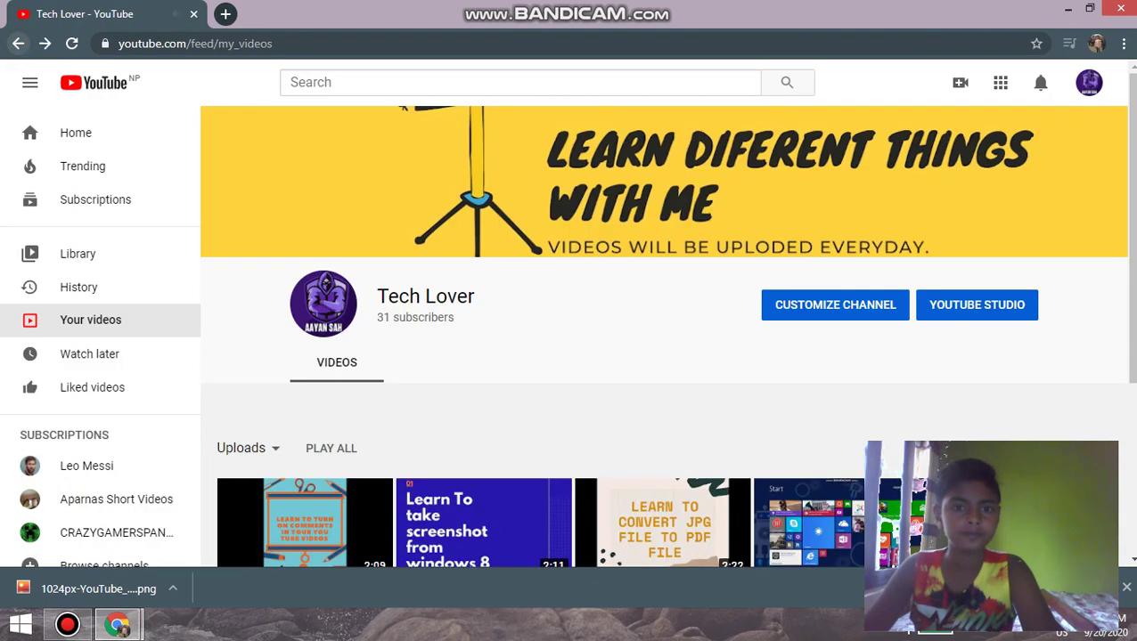
{"action": "left_click", "coordinate": [18, 42]}
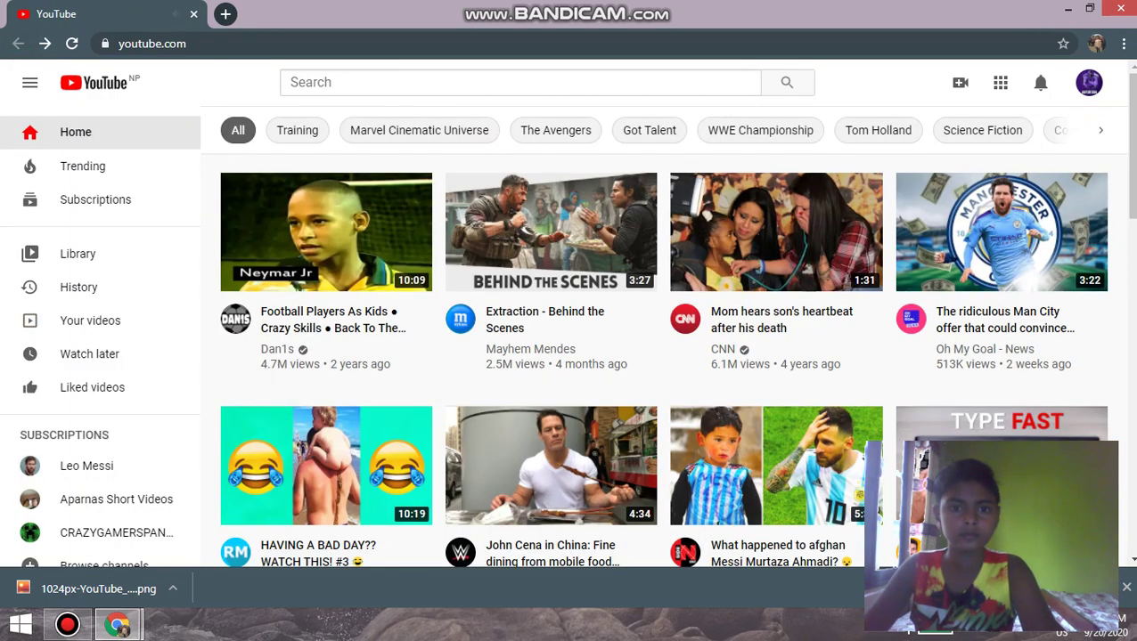
{"action": "left_click", "coordinate": [1067, 8]}
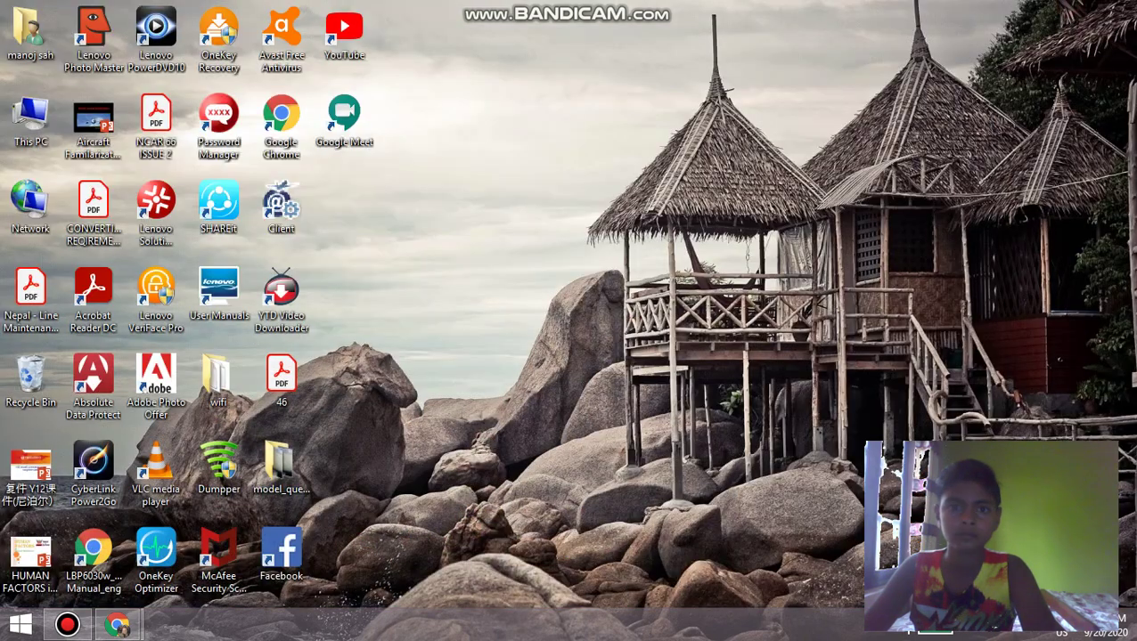